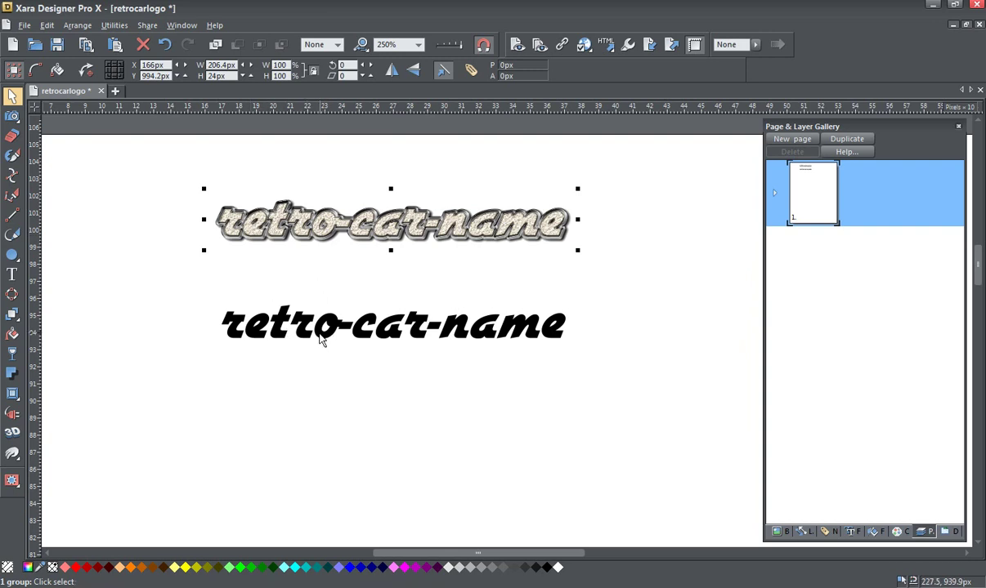
- Move the plain black 'retro-car-name' text so it sits just below the finished nameplate
{"action": "left_click_drag", "start_coordinate": [321, 335], "coordinate": [321, 319]}
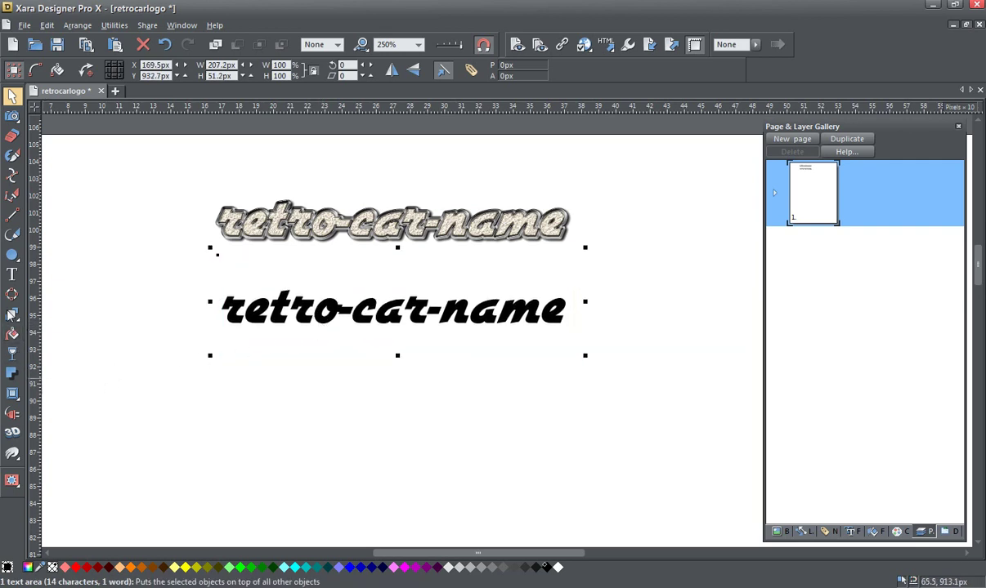
{"action": "left_click", "coordinate": [12, 275]}
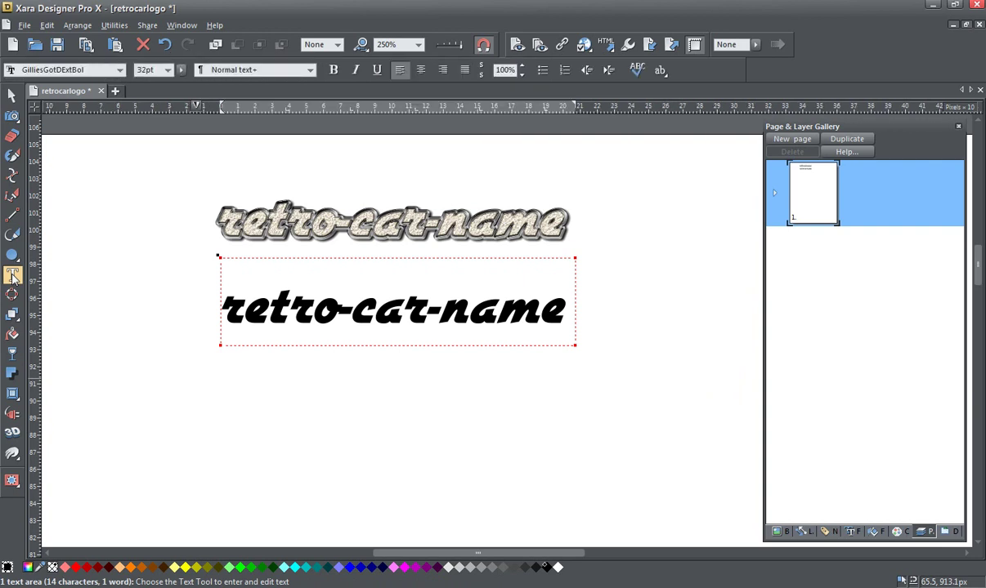
{"action": "left_click", "coordinate": [225, 310]}
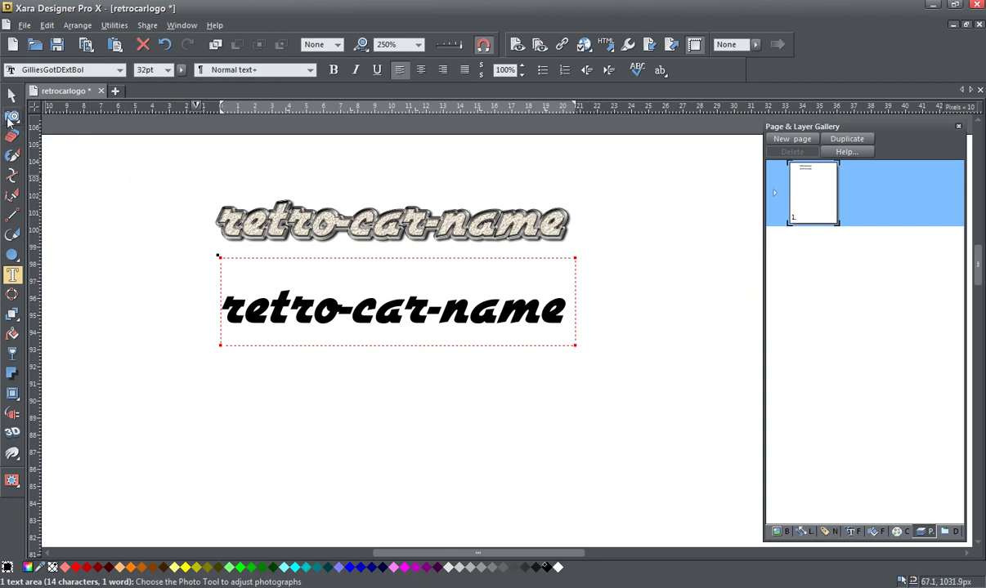
{"action": "left_click", "coordinate": [12, 97]}
{"action": "mouse_move", "coordinate": [307, 316]}
{"action": "left_mouse_down"}
{"action": "mouse_move", "coordinate": [312, 330]}
{"action": "mouse_move", "coordinate": [289, 321]}
{"action": "mouse_move", "coordinate": [297, 329]}
{"action": "left_mouse_up"}
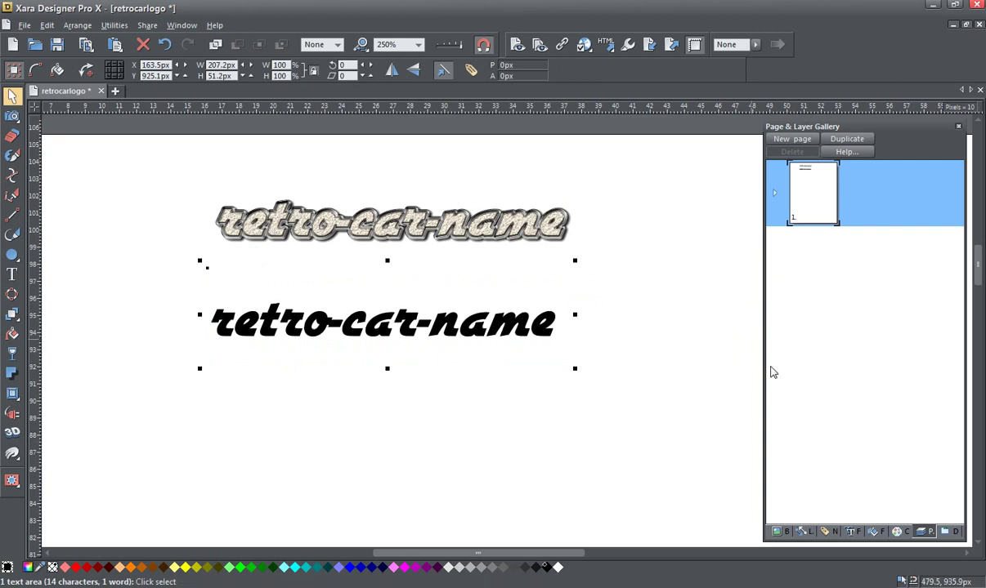
- Hide the first Text Area in Layer 1 and fill the visible text 70% Black
{"action": "left_click", "coordinate": [776, 195]}
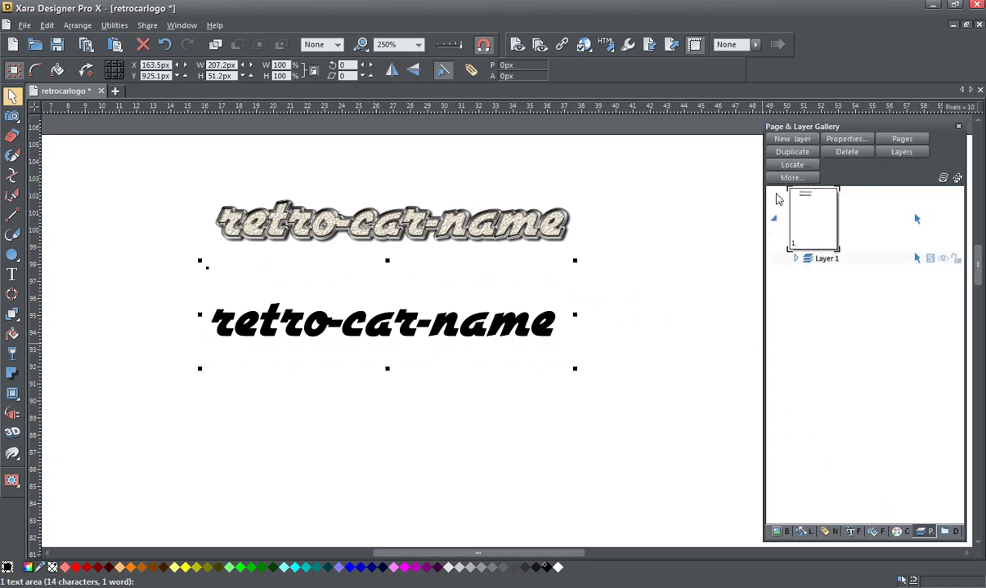
{"action": "left_click", "coordinate": [795, 258]}
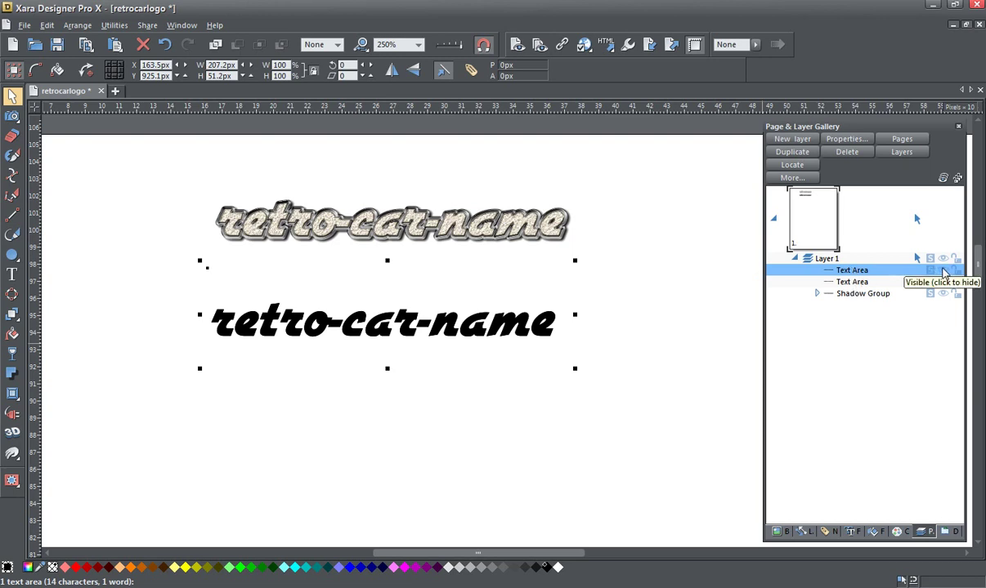
{"action": "left_click", "coordinate": [944, 272]}
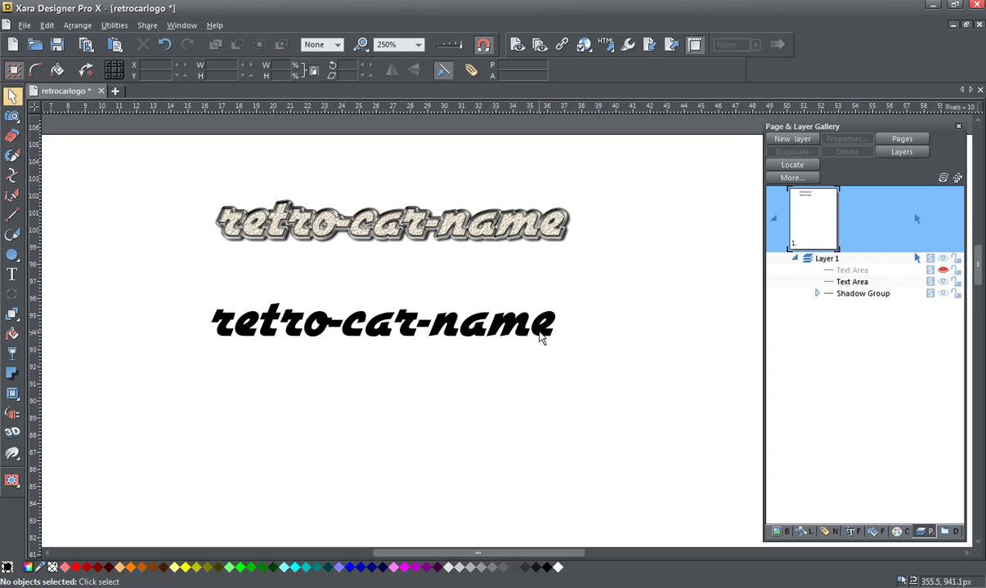
{"action": "left_click", "coordinate": [540, 335]}
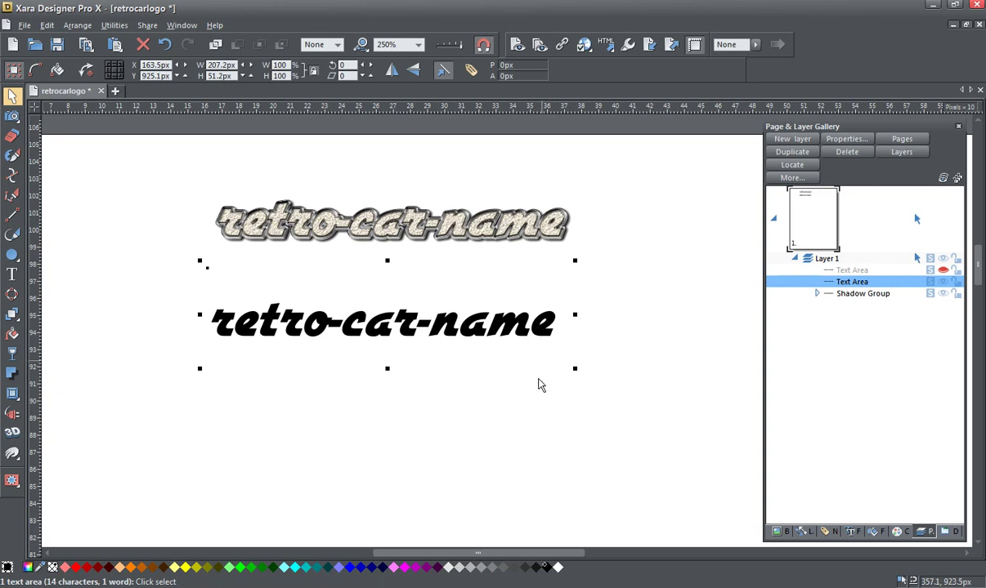
{"action": "left_click", "coordinate": [505, 568]}
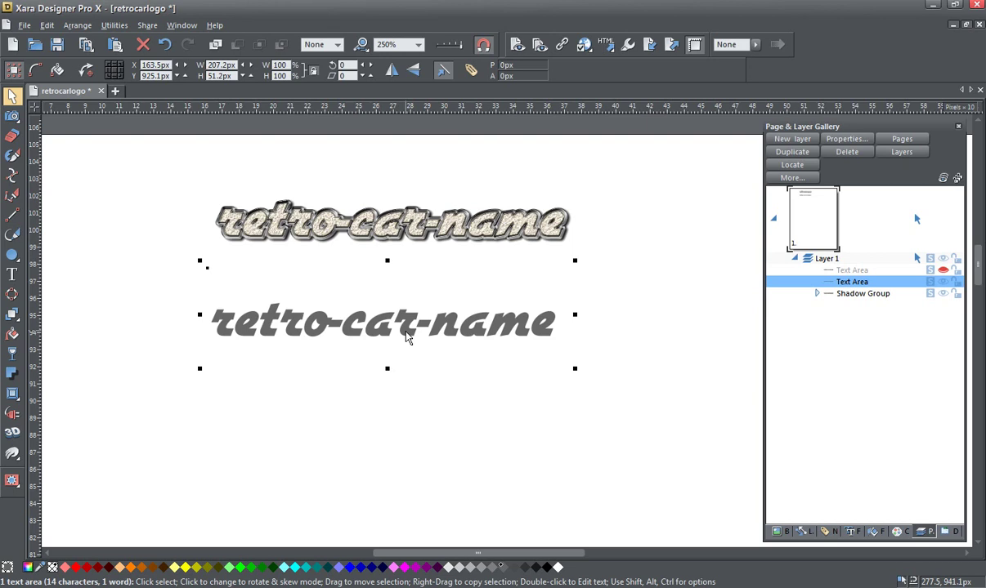
- Apply a Round Frame 2 bevel to the grey text and size it
{"action": "left_click", "coordinate": [12, 395]}
{"action": "left_click", "coordinate": [80, 72]}
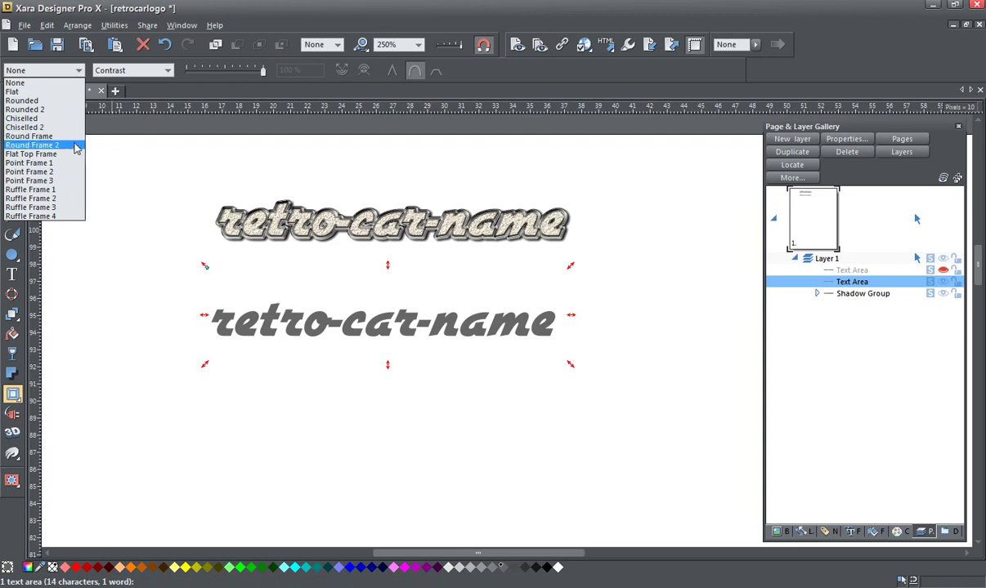
{"action": "left_click", "coordinate": [75, 145]}
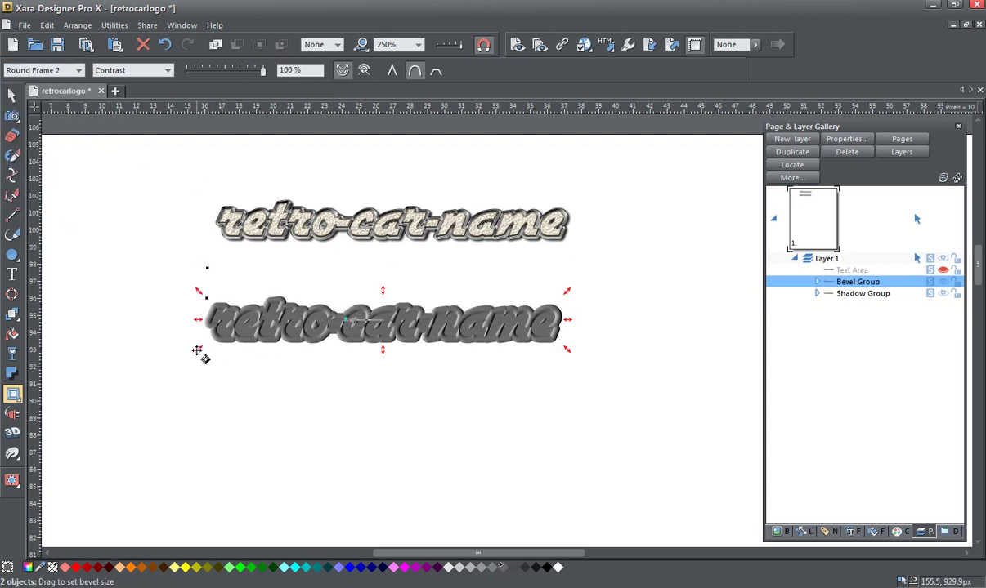
{"action": "left_click_drag", "start_coordinate": [197, 351], "coordinate": [204, 348]}
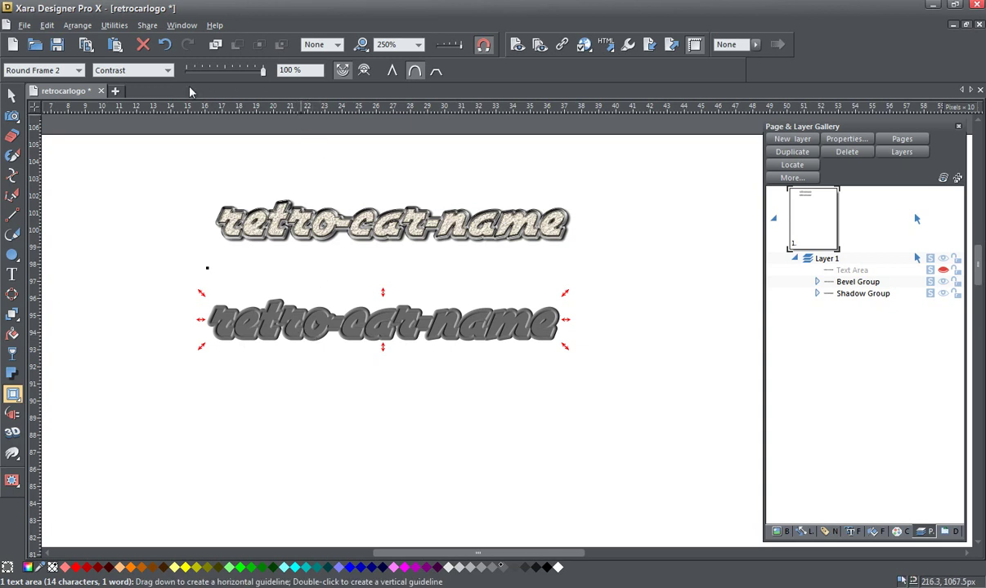
- Set the bevel's Light Angle to 288°
{"action": "left_click", "coordinate": [169, 71]}
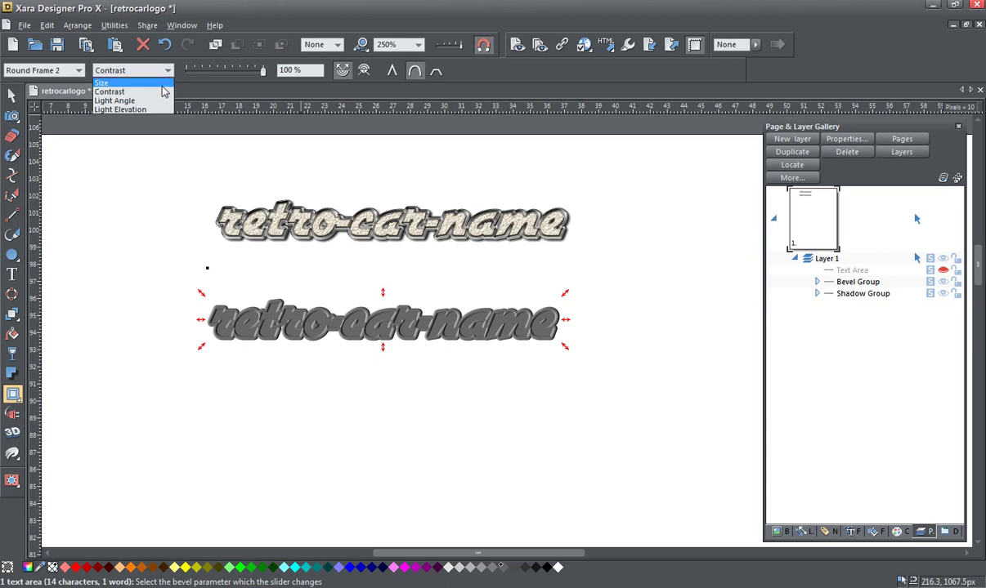
{"action": "left_click", "coordinate": [161, 101]}
{"action": "left_click_drag", "start_coordinate": [200, 75], "coordinate": [248, 75]}
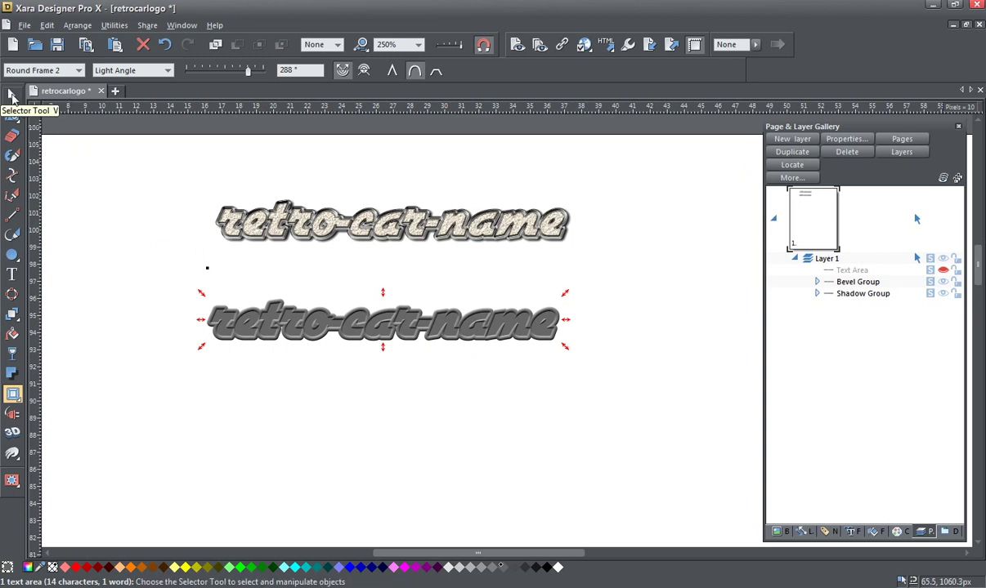
{"action": "left_click", "coordinate": [11, 96]}
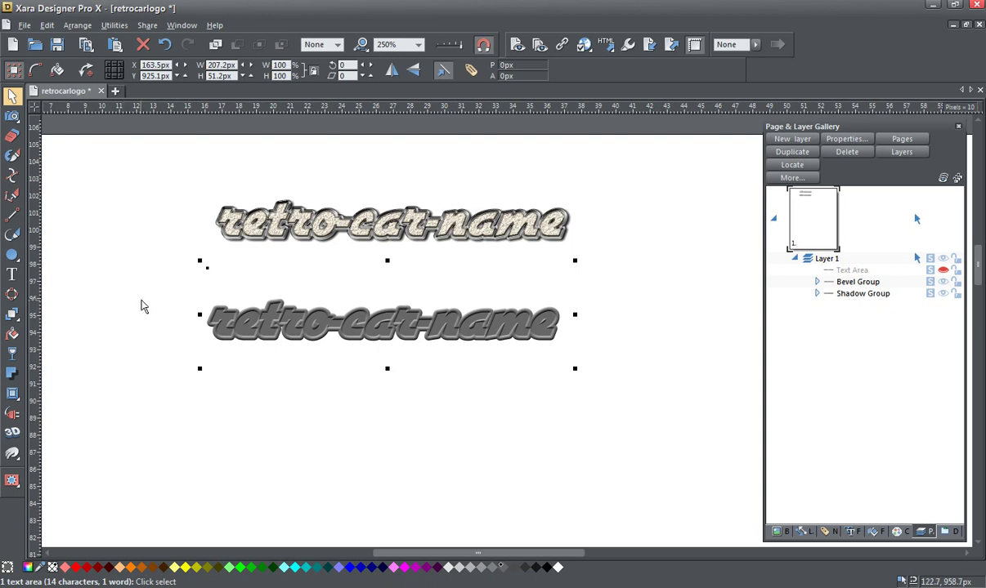
- Apply a Bumpmap stylization live effect to the grey bevelled text
{"action": "left_click", "coordinate": [12, 414]}
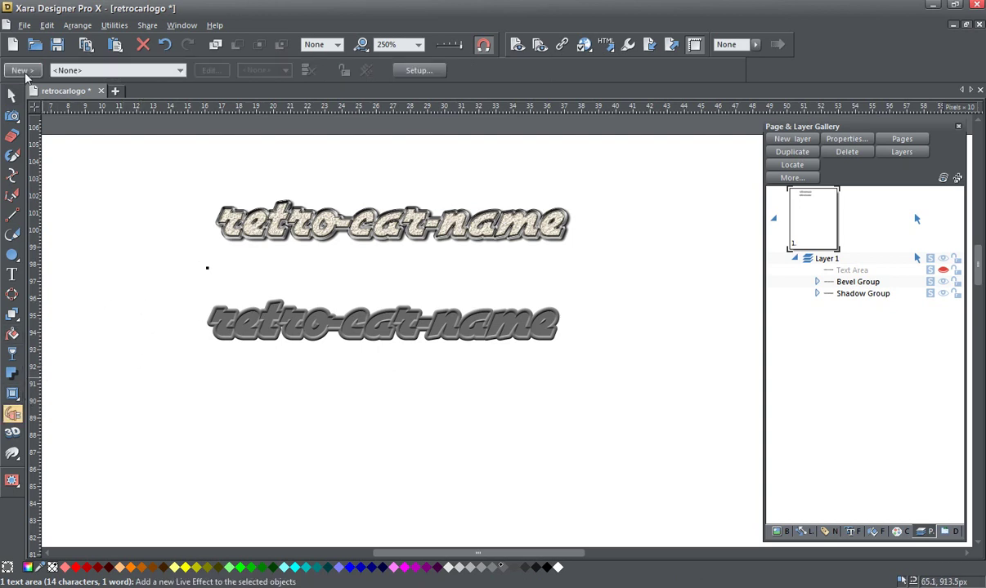
{"action": "left_click", "coordinate": [20, 70]}
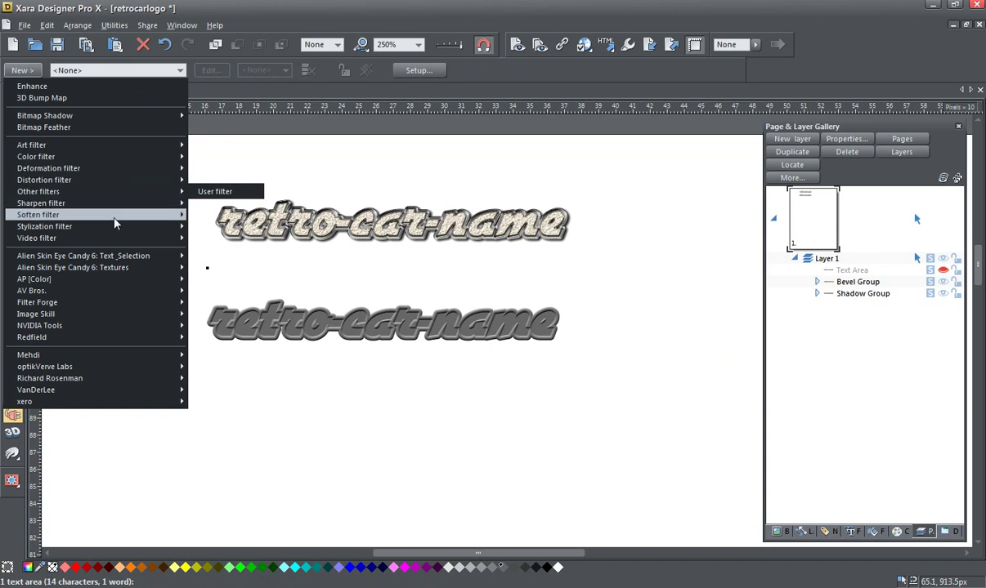
{"action": "mouse_move", "coordinate": [119, 228]}
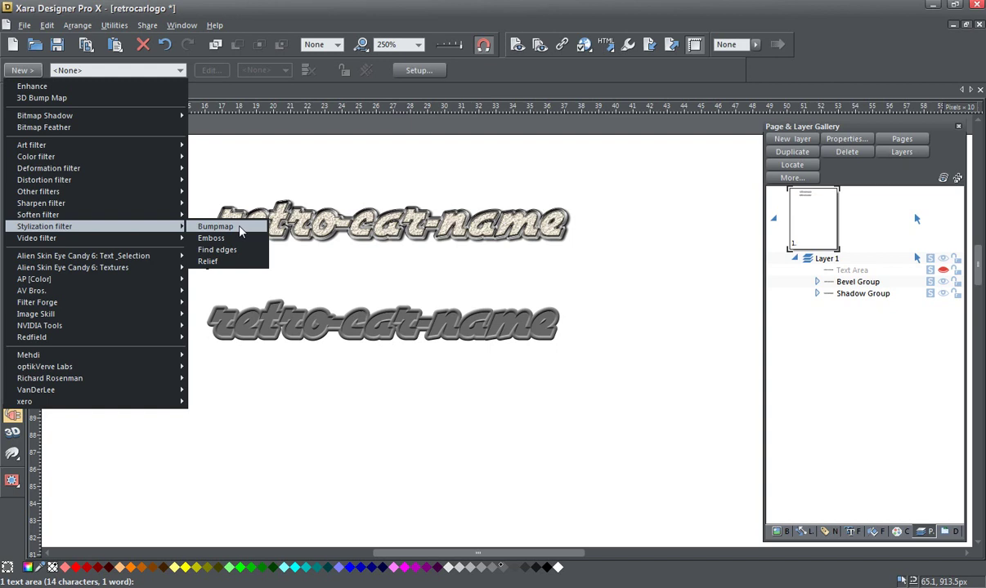
{"action": "left_click", "coordinate": [239, 231]}
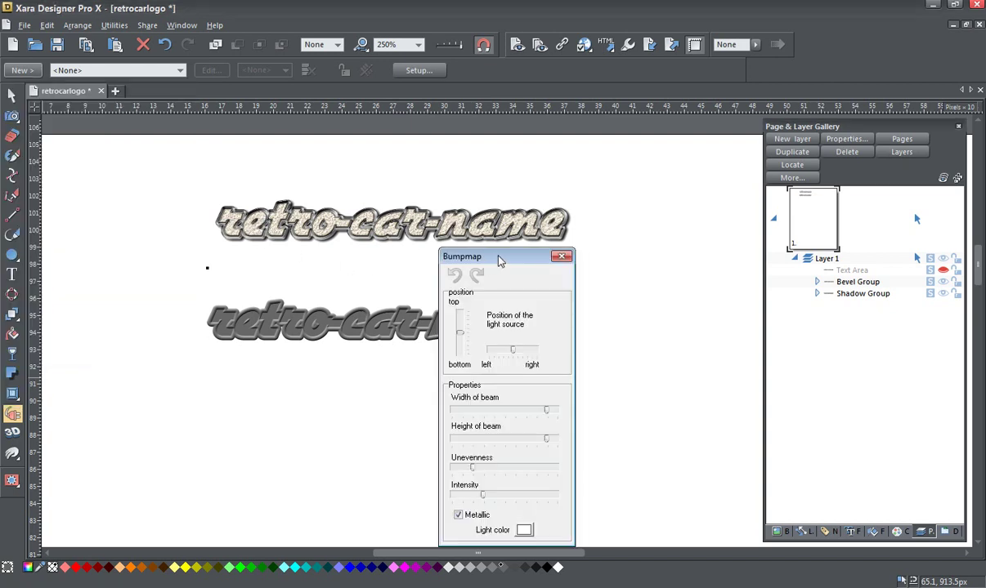
- Raise the bumpmap light, set beam width to maximum and lower beam height
{"action": "left_click_drag", "start_coordinate": [500, 260], "coordinate": [651, 193]}
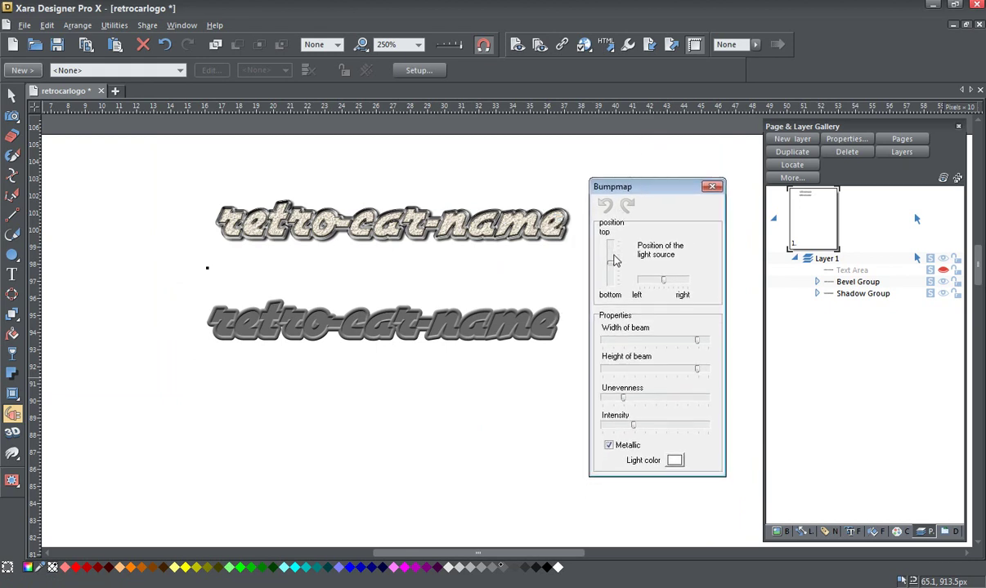
{"action": "left_click_drag", "start_coordinate": [612, 270], "coordinate": [613, 255]}
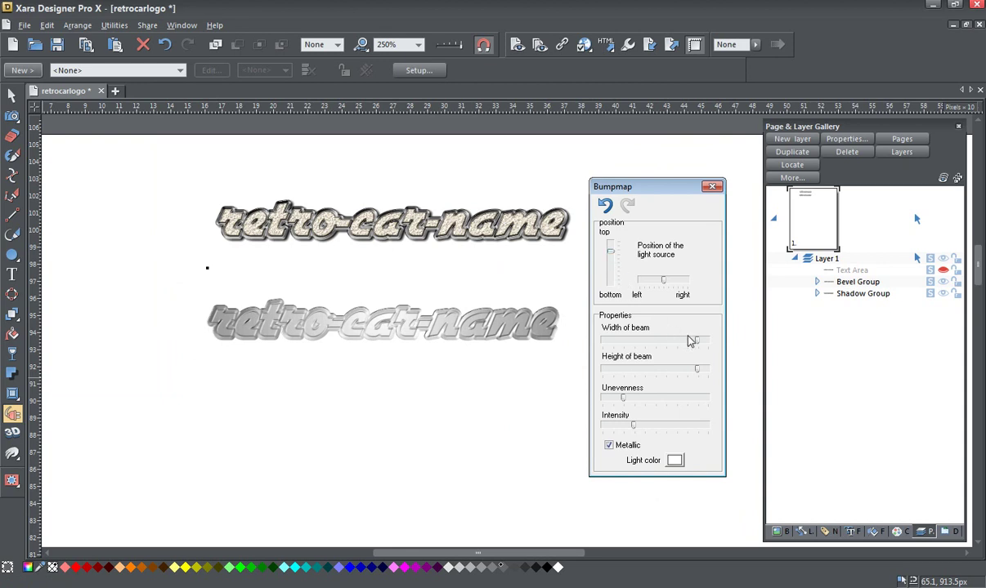
{"action": "left_click_drag", "start_coordinate": [695, 342], "coordinate": [709, 342]}
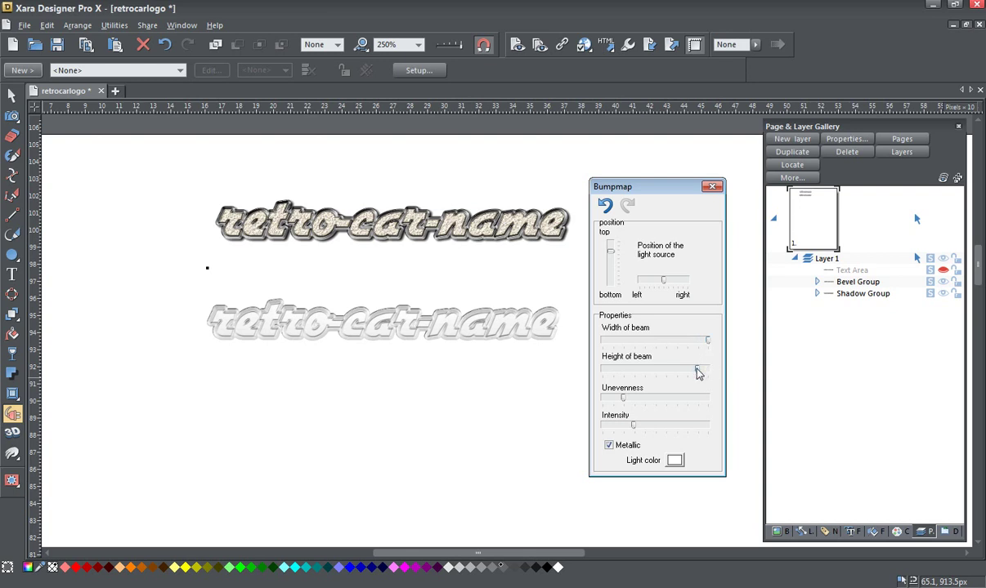
{"action": "left_click_drag", "start_coordinate": [697, 369], "coordinate": [652, 372]}
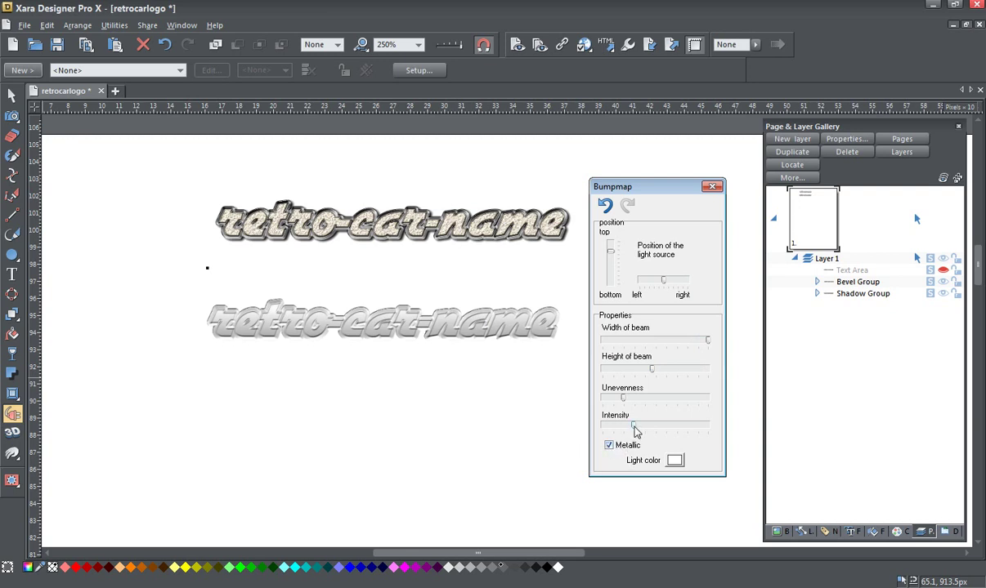
- Fine-tune Bumpmap Intensity slightly higher and Unevenness near midway on the chrome text
{"action": "left_click_drag", "start_coordinate": [635, 430], "coordinate": [650, 432]}
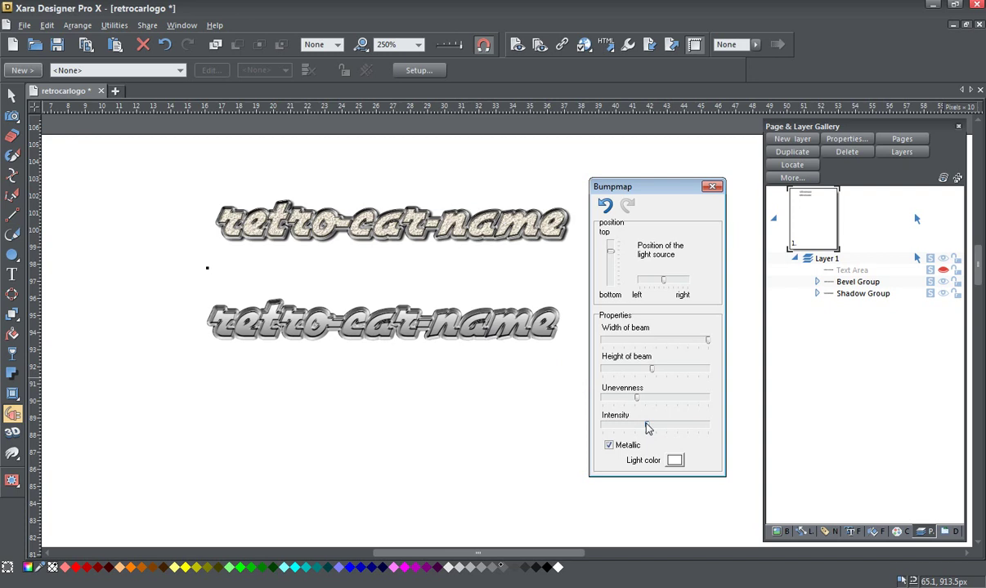
{"action": "left_click_drag", "start_coordinate": [646, 425], "coordinate": [642, 426]}
{"action": "left_click_drag", "start_coordinate": [640, 403], "coordinate": [651, 403]}
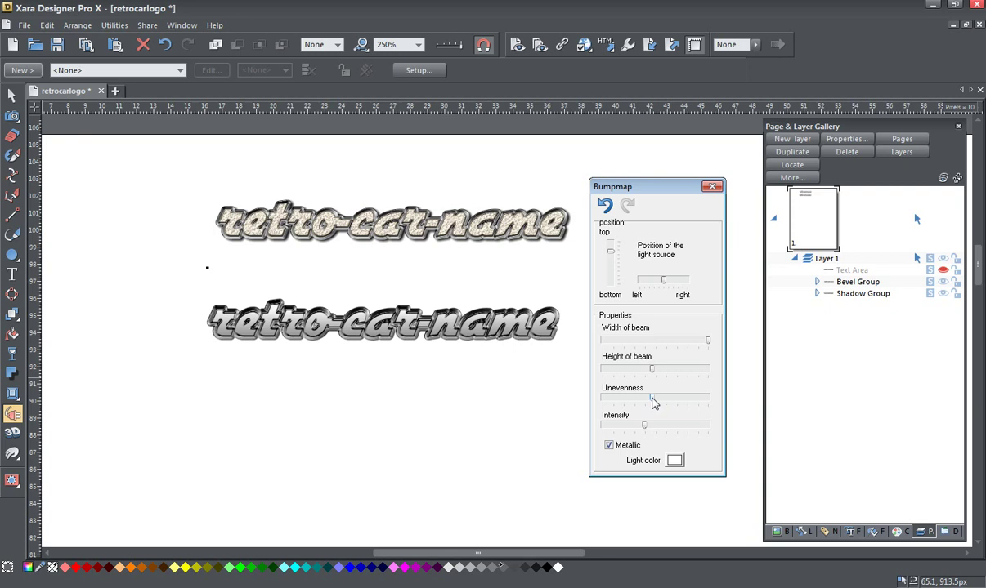
{"action": "left_click_drag", "start_coordinate": [652, 400], "coordinate": [649, 400]}
{"action": "left_click_drag", "start_coordinate": [642, 431], "coordinate": [637, 432]}
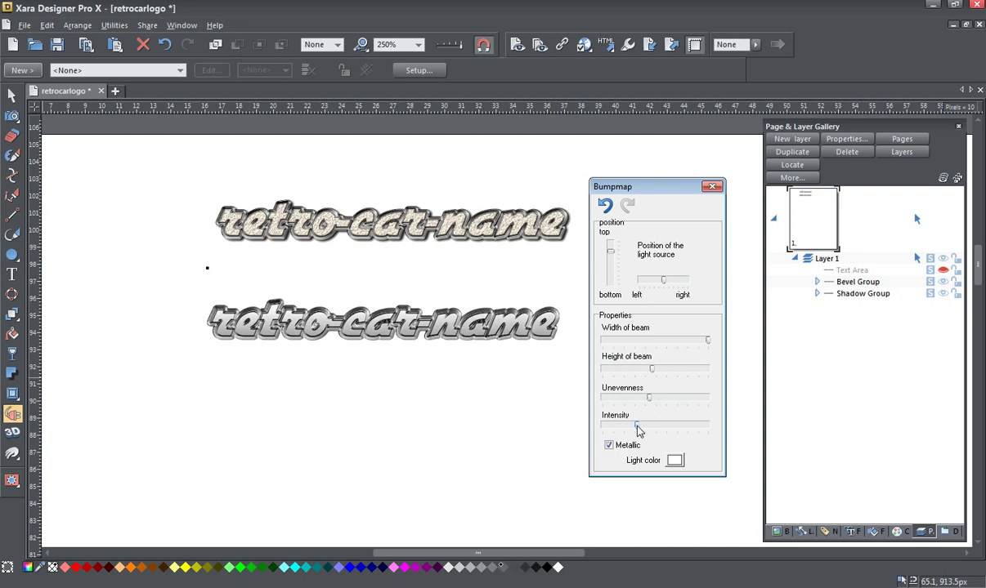
{"action": "left_click_drag", "start_coordinate": [661, 431], "coordinate": [657, 433]}
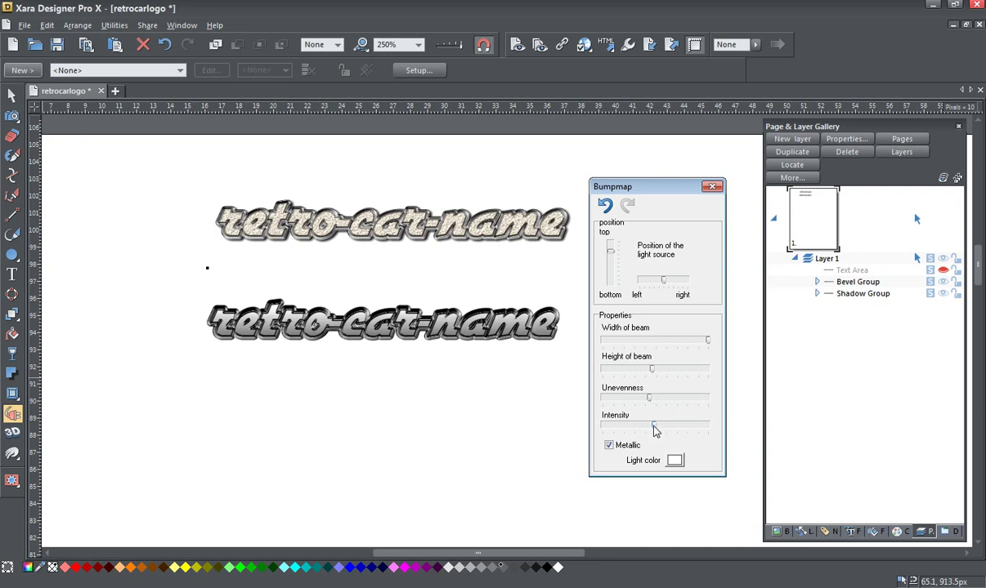
{"action": "left_click_drag", "start_coordinate": [654, 430], "coordinate": [659, 401]}
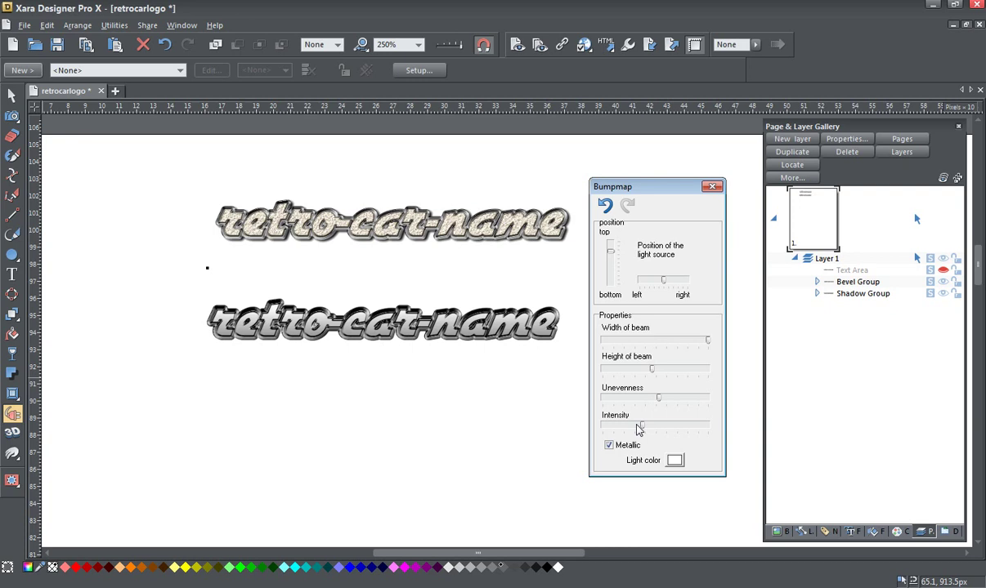
{"action": "left_click", "coordinate": [638, 425]}
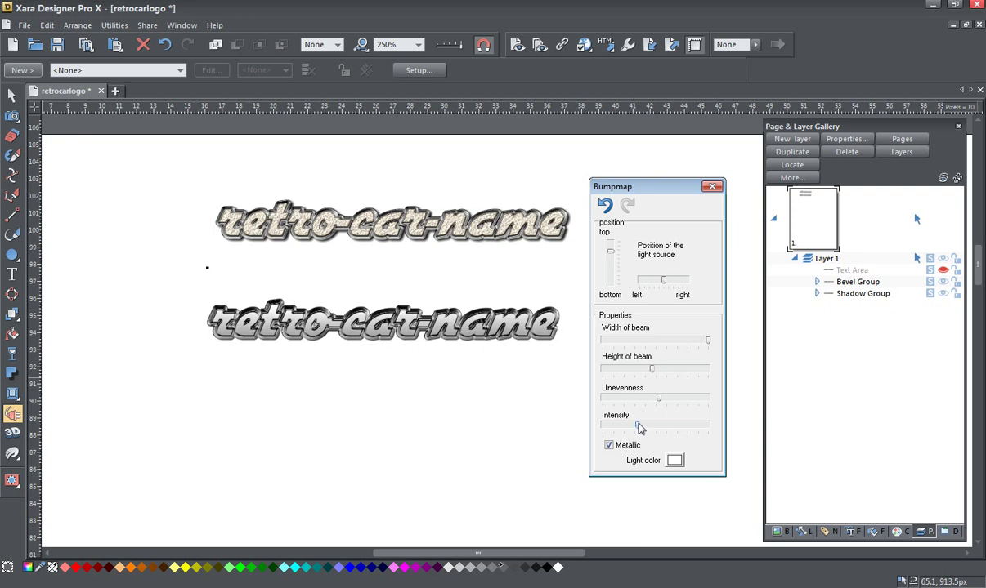
{"action": "left_click_drag", "start_coordinate": [640, 427], "coordinate": [646, 428]}
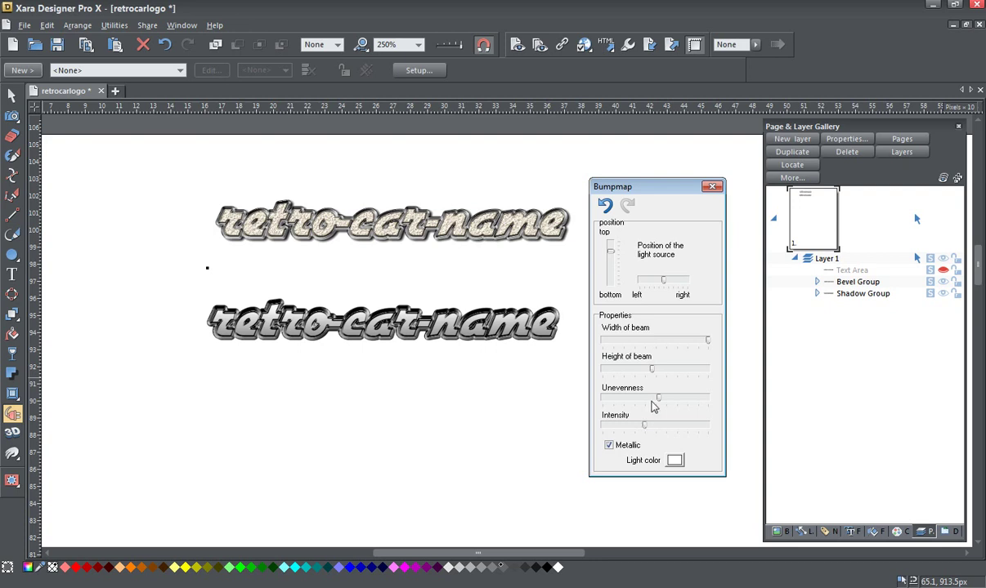
{"action": "mouse_move", "coordinate": [660, 401]}
{"action": "left_mouse_down"}
{"action": "mouse_move", "coordinate": [649, 404]}
{"action": "mouse_move", "coordinate": [658, 403]}
{"action": "left_mouse_up"}
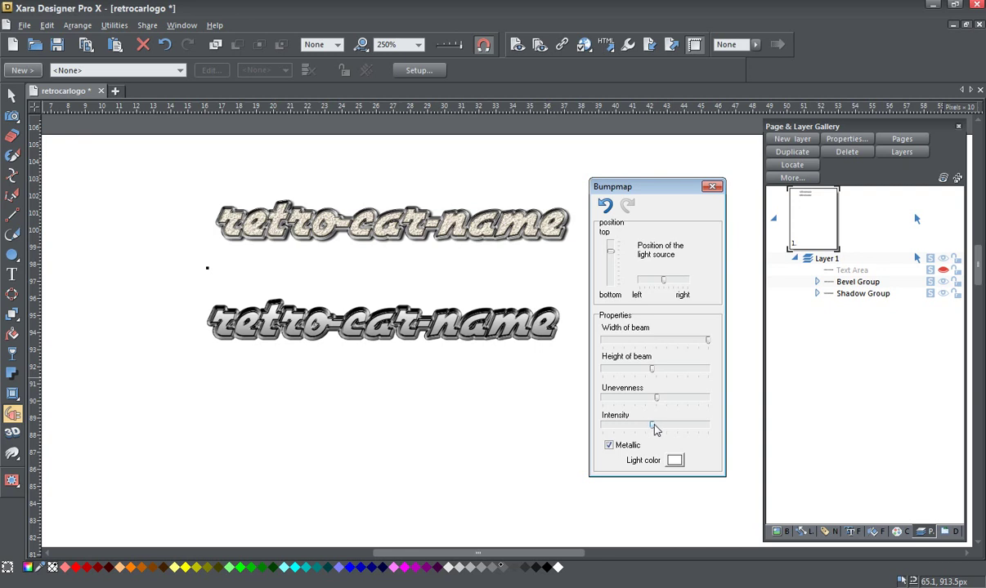
- Lower the intensity again and move the bumpmap light source left and near the top
{"action": "left_click_drag", "start_coordinate": [652, 429], "coordinate": [644, 429]}
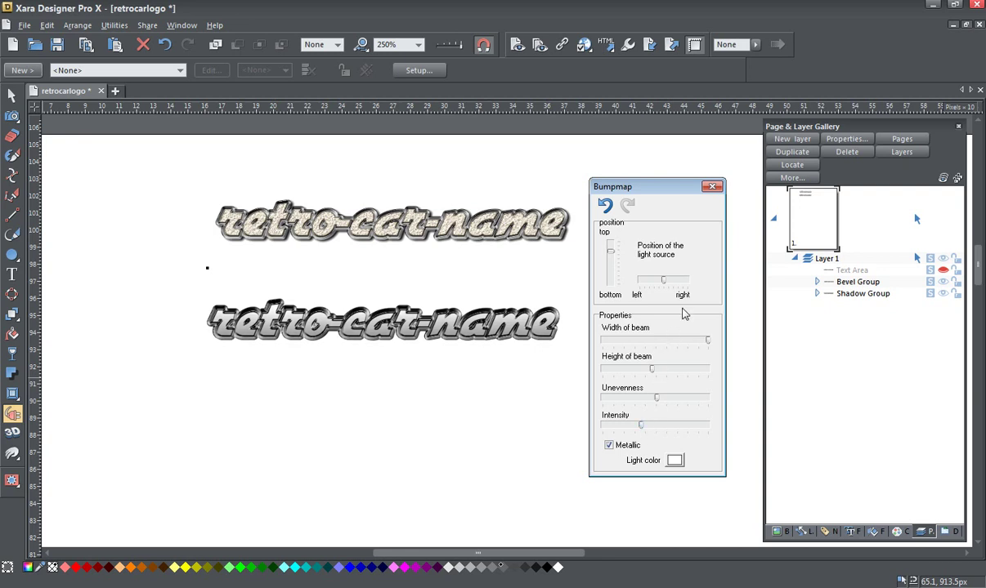
{"action": "left_click_drag", "start_coordinate": [660, 281], "coordinate": [640, 284]}
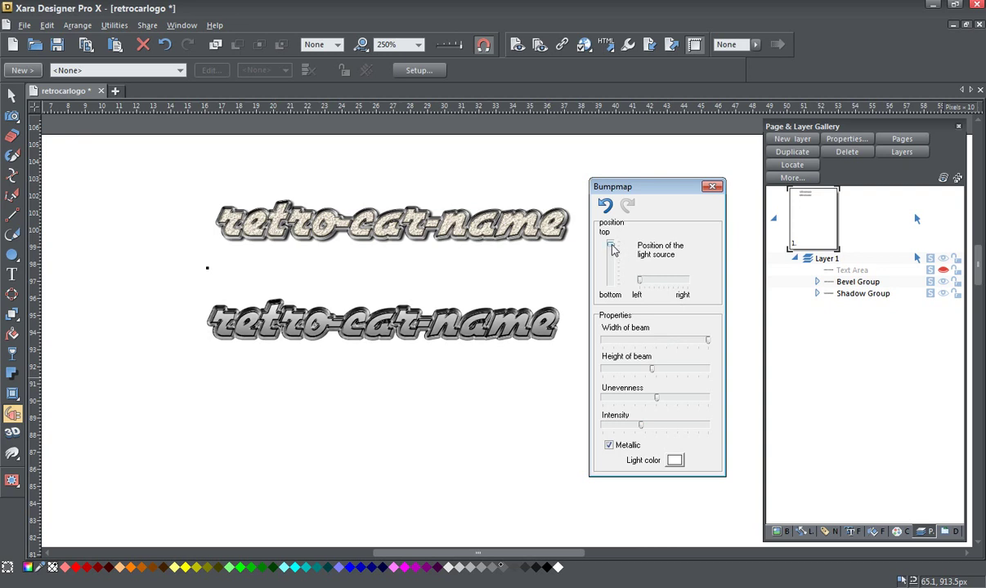
{"action": "mouse_move", "coordinate": [611, 249]}
{"action": "left_mouse_down"}
{"action": "mouse_move", "coordinate": [615, 268]}
{"action": "mouse_move", "coordinate": [615, 252]}
{"action": "left_mouse_up"}
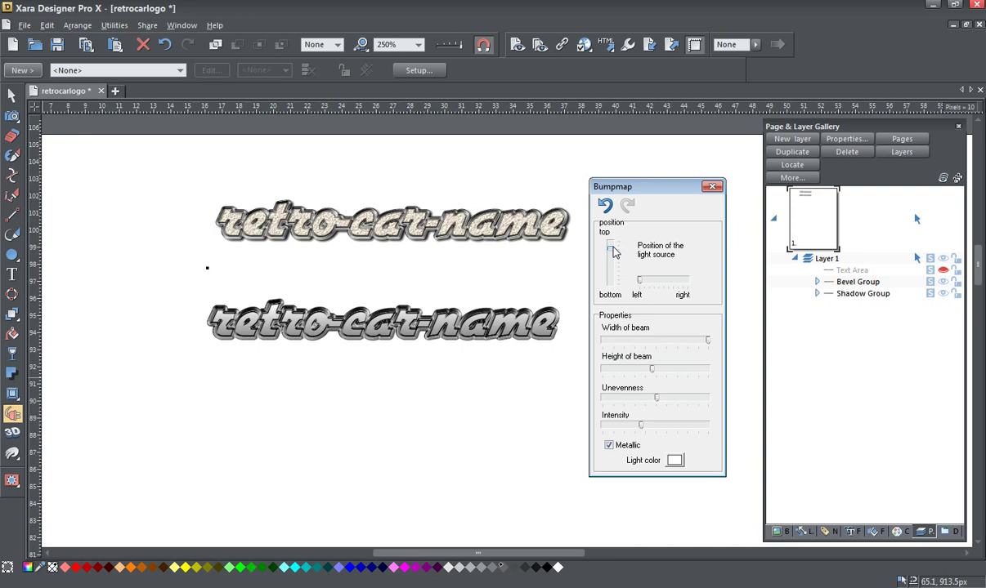
- Close the Bumpmap dialog, keeping the effect resolution at 300 dpi
{"action": "left_click", "coordinate": [712, 187]}
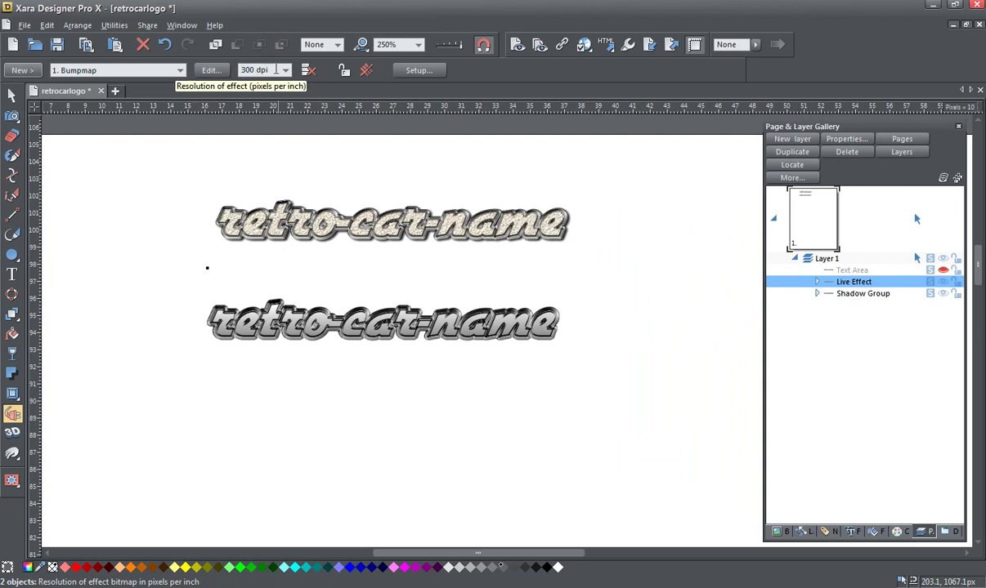
{"action": "left_click", "coordinate": [284, 71]}
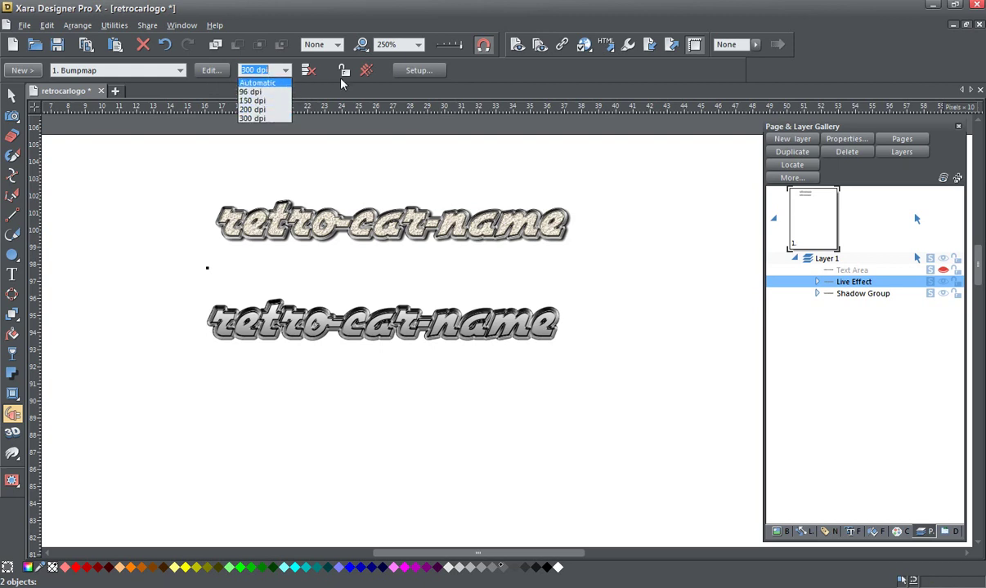
{"action": "left_click", "coordinate": [417, 72]}
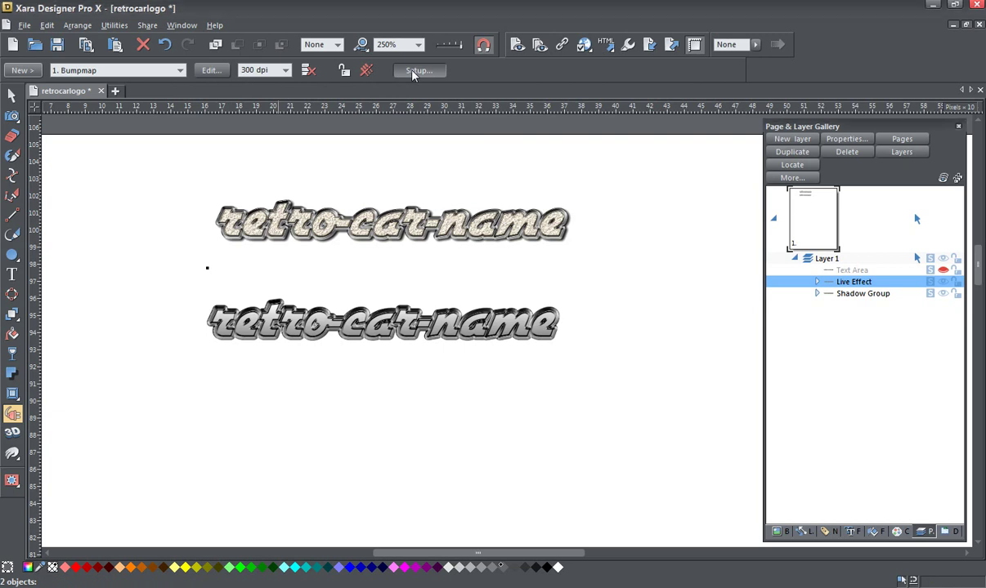
{"action": "left_click", "coordinate": [413, 72]}
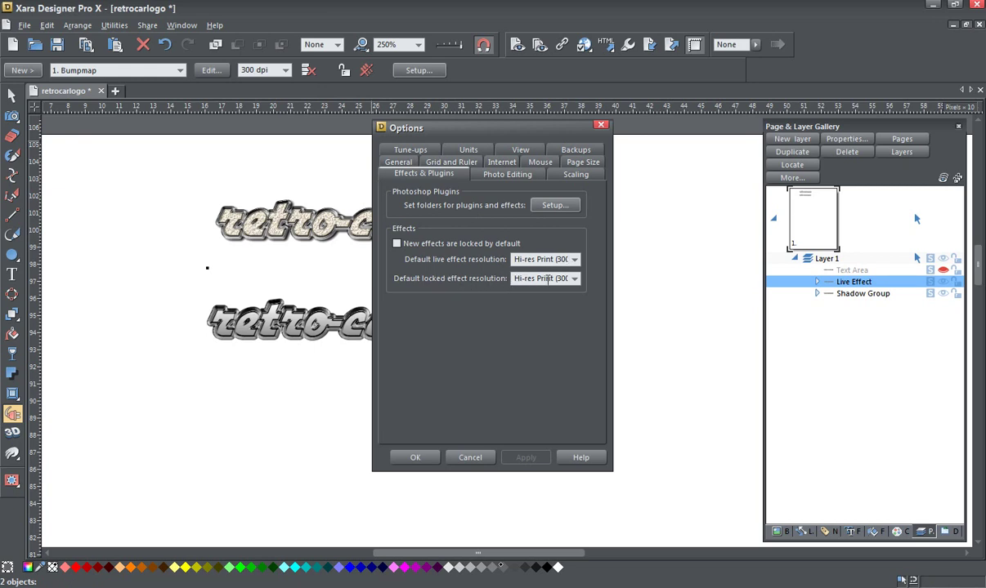
{"action": "left_click", "coordinate": [455, 458]}
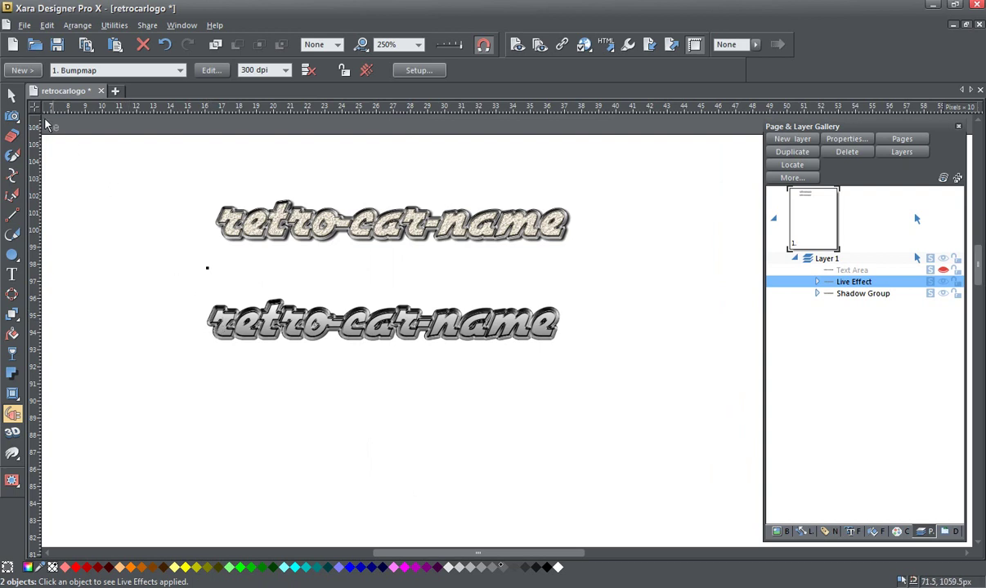
- Unhide the Text Area in the Page & Layer Gallery and select the lower text
{"action": "left_click", "coordinate": [11, 96]}
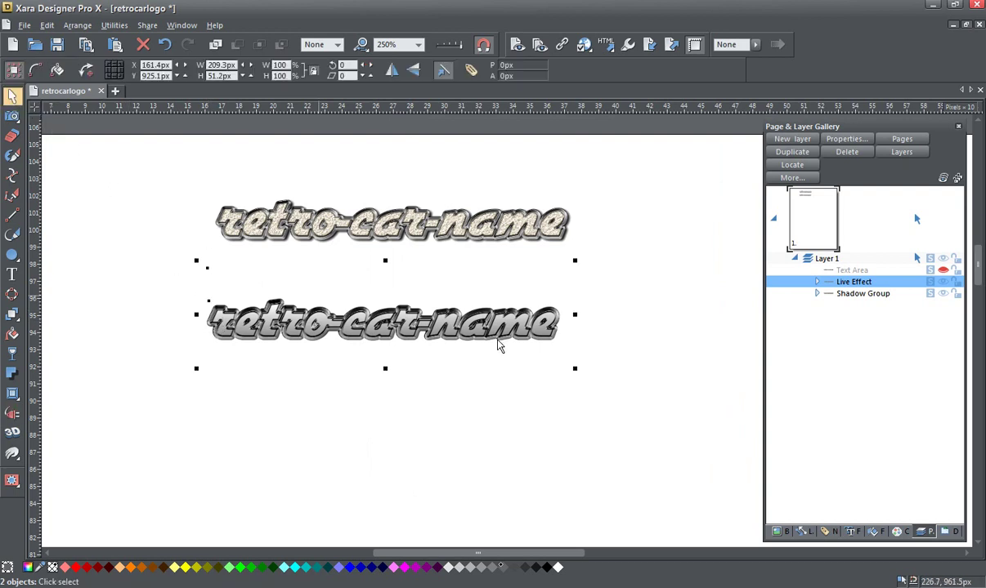
{"action": "left_click", "coordinate": [943, 272]}
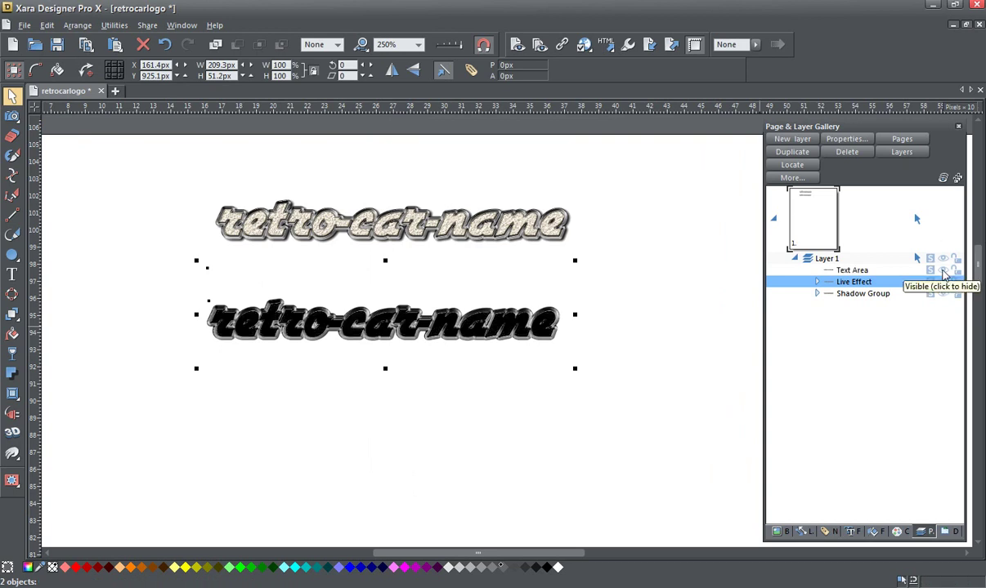
{"action": "left_click", "coordinate": [638, 381]}
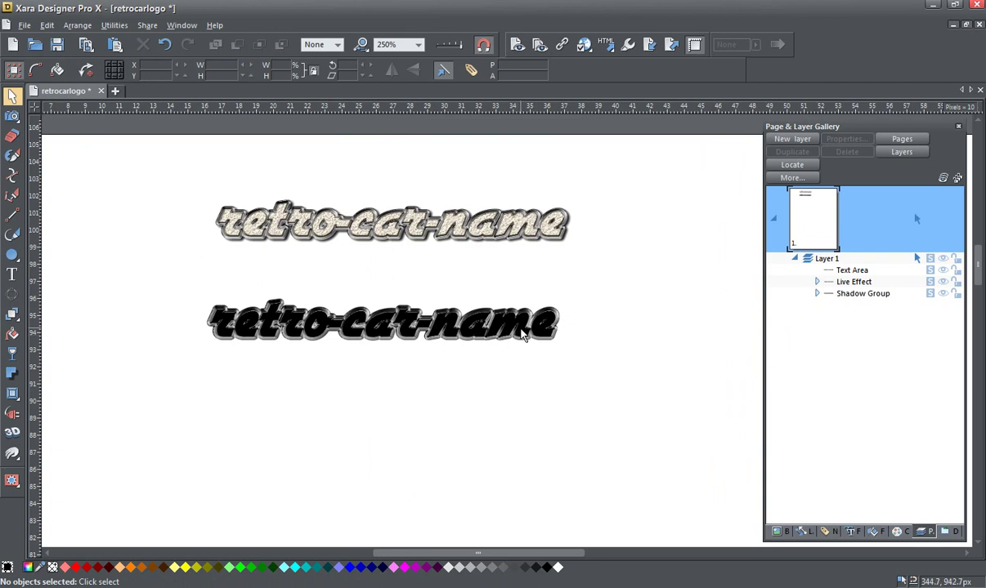
{"action": "left_click", "coordinate": [523, 335]}
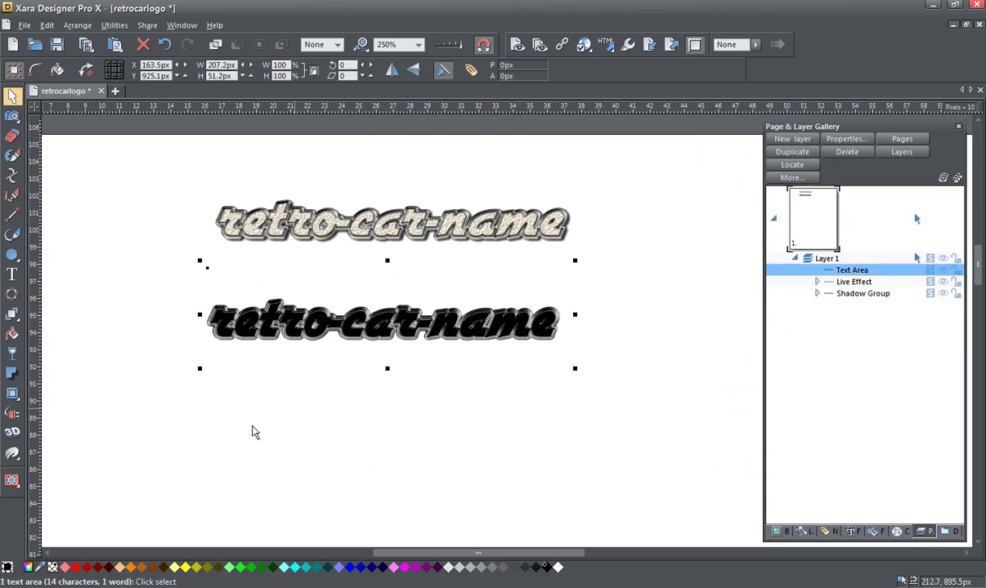
- Fill the lower lettering with pale cream f3edcf in the colour editor
{"action": "left_click", "coordinate": [27, 568]}
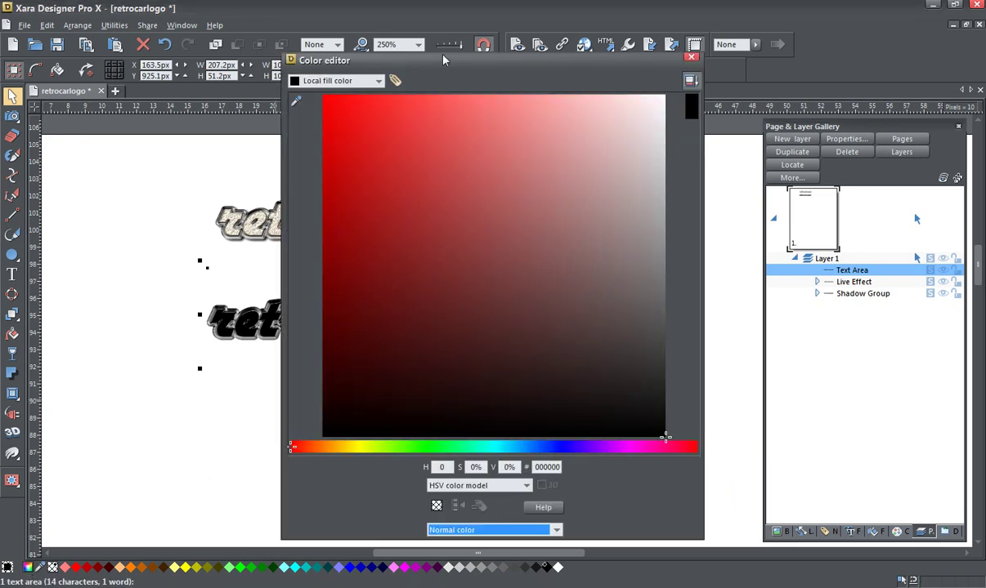
{"action": "left_click_drag", "start_coordinate": [443, 61], "coordinate": [677, 49]}
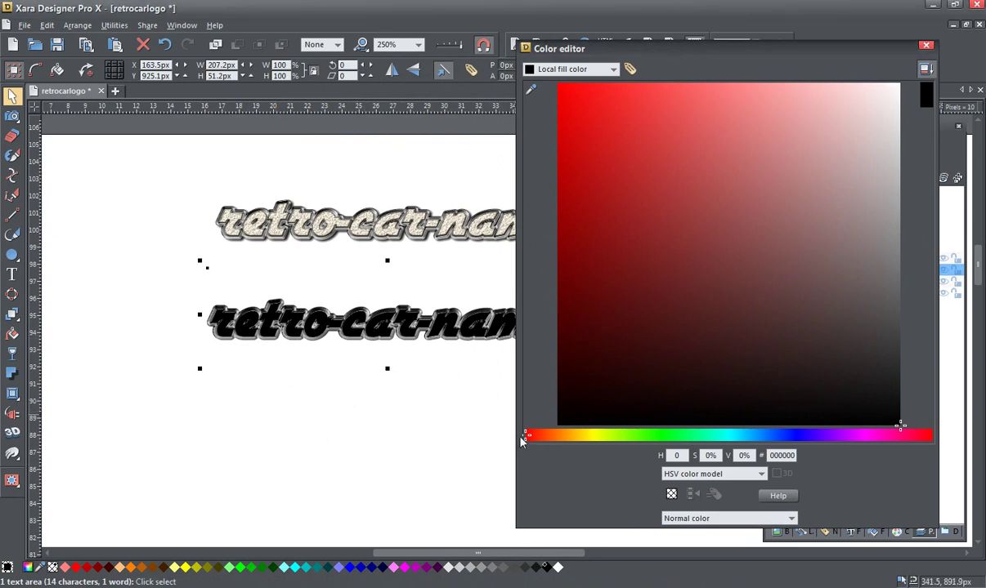
{"action": "left_click_drag", "start_coordinate": [527, 439], "coordinate": [583, 441]}
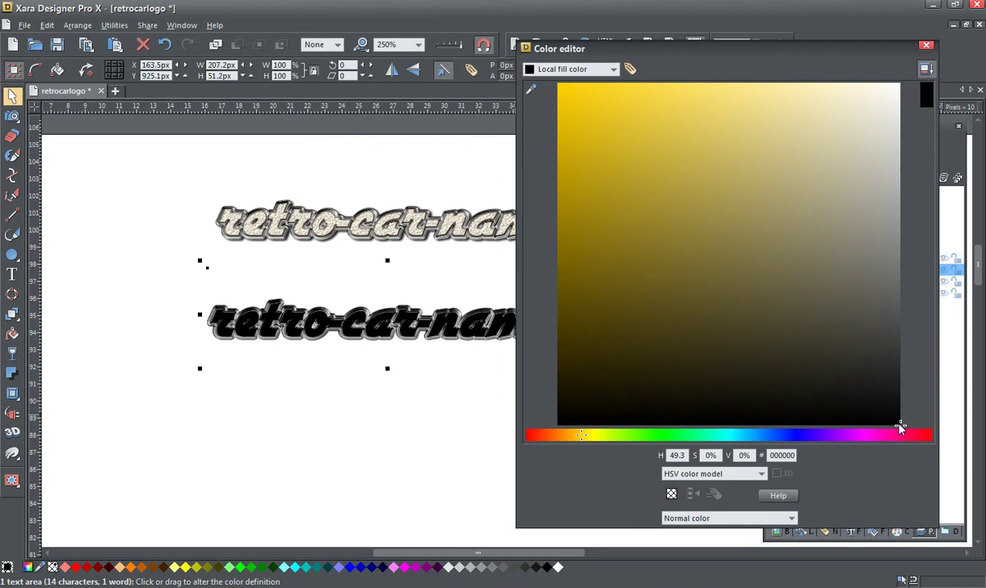
{"action": "left_click", "coordinate": [838, 87]}
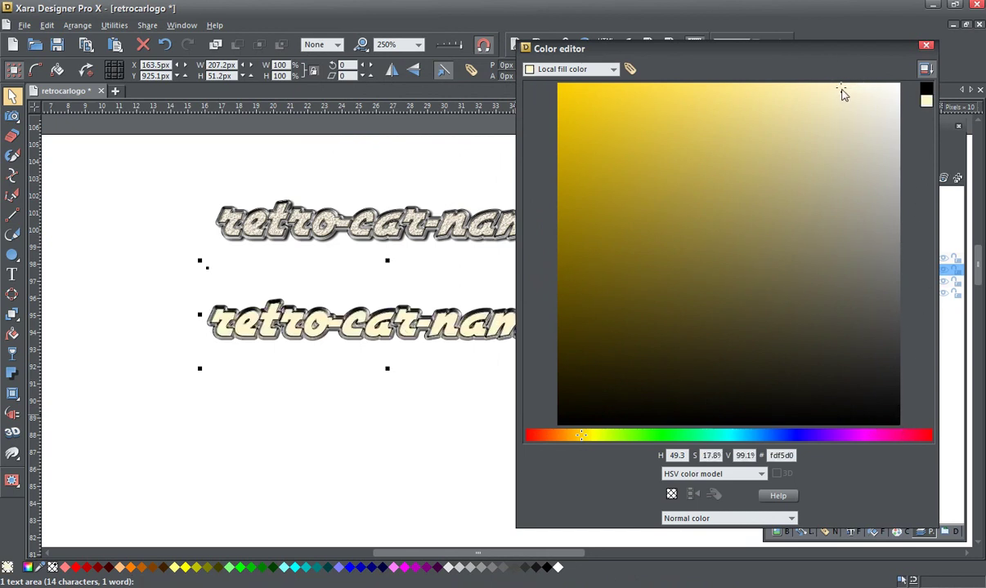
{"action": "left_click_drag", "start_coordinate": [841, 89], "coordinate": [847, 102]}
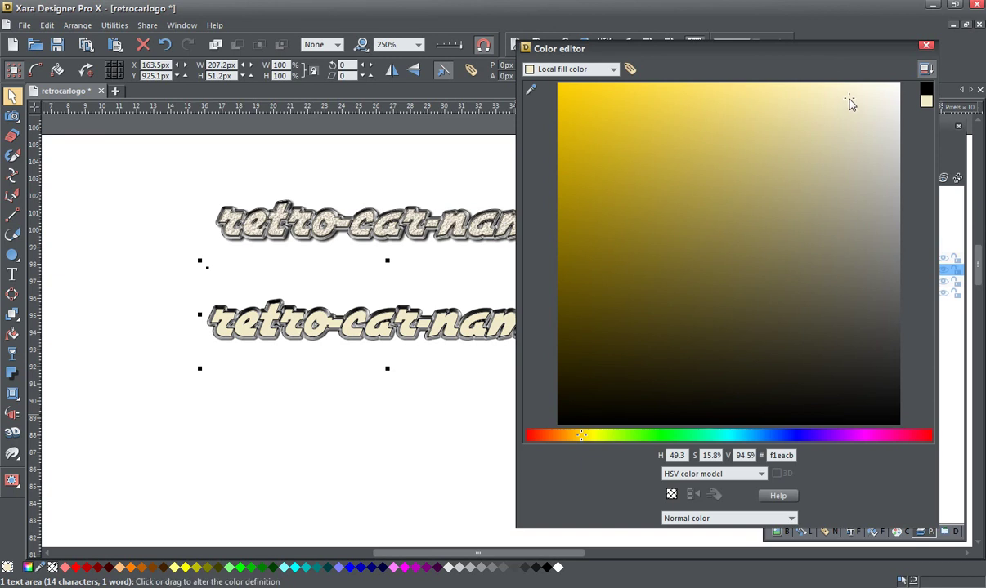
{"action": "left_click", "coordinate": [849, 99]}
{"action": "left_click", "coordinate": [925, 48]}
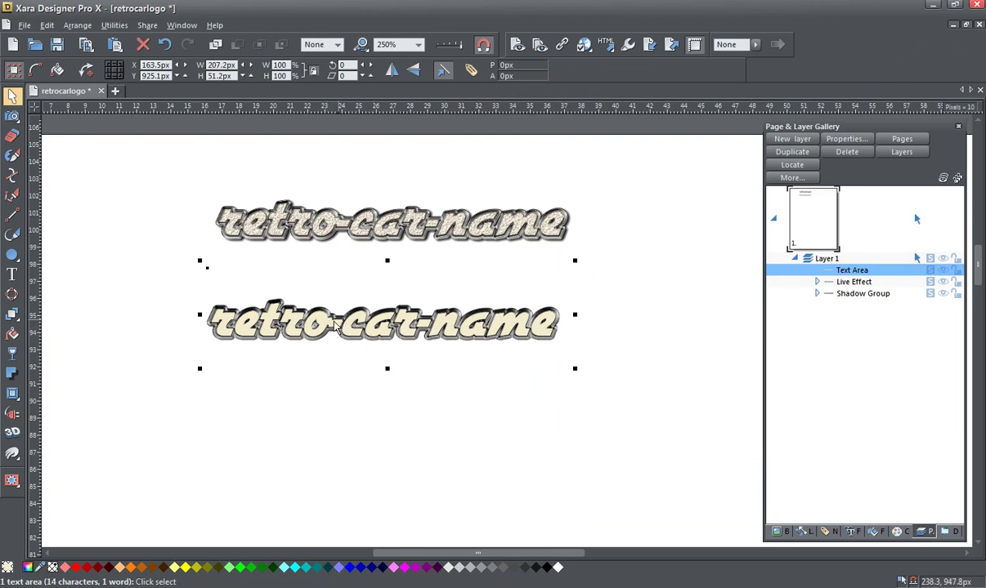
- Add a Colored Add noise live effect to the cream text with density 100, strength 20
{"action": "left_click", "coordinate": [11, 415]}
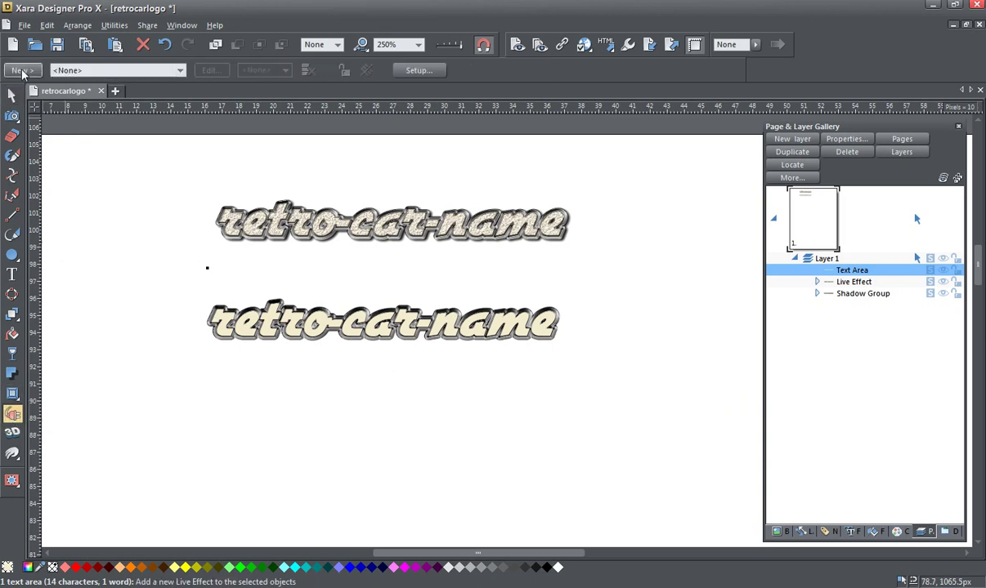
{"action": "left_click", "coordinate": [22, 71]}
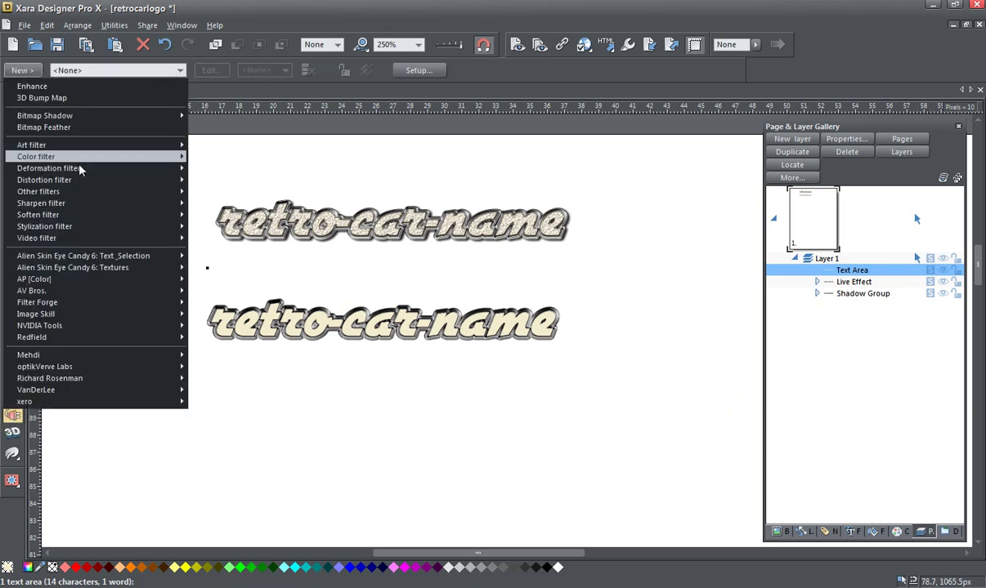
{"action": "mouse_move", "coordinate": [114, 229]}
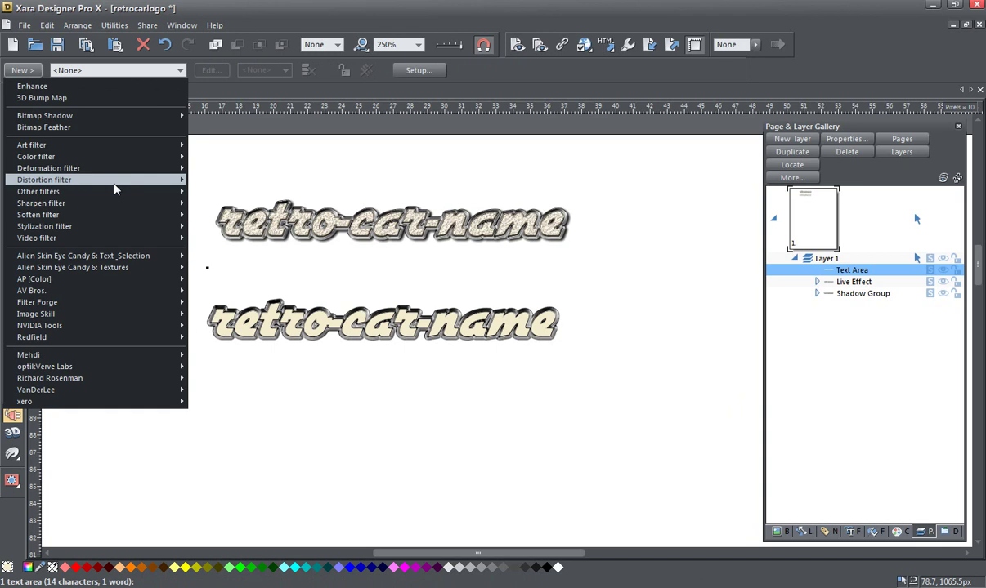
{"action": "mouse_move", "coordinate": [115, 189]}
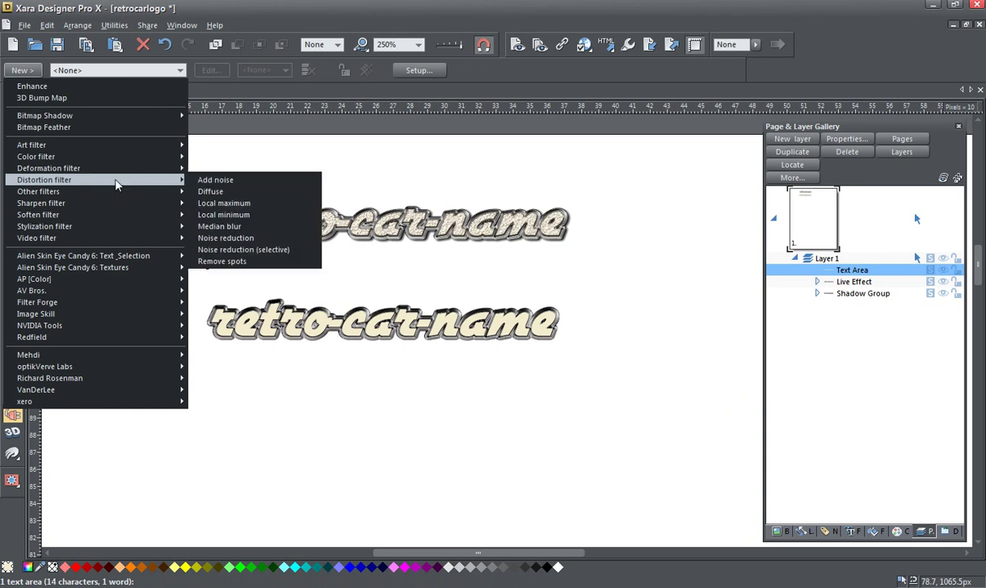
{"action": "left_click", "coordinate": [221, 181]}
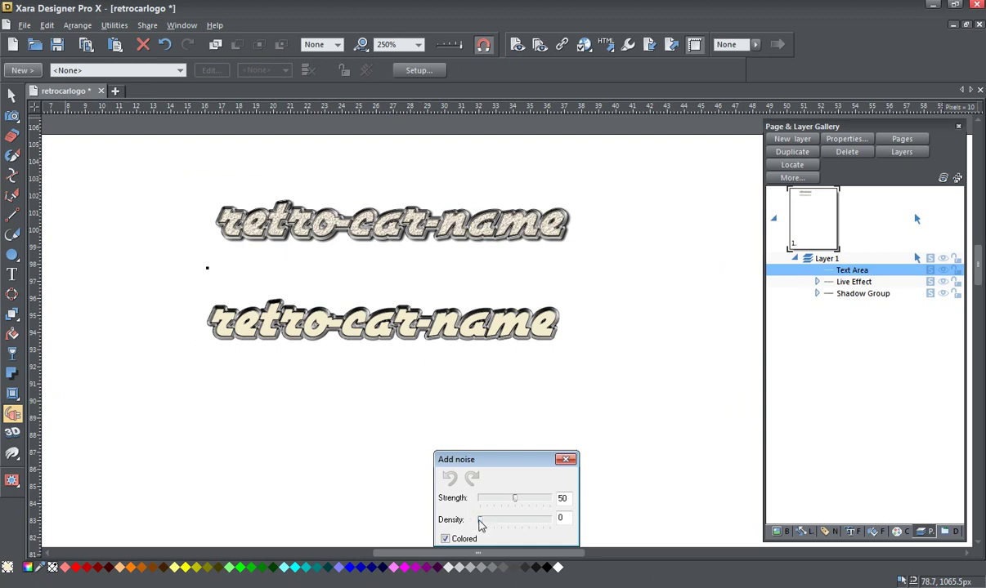
{"action": "left_click_drag", "start_coordinate": [482, 525], "coordinate": [558, 520]}
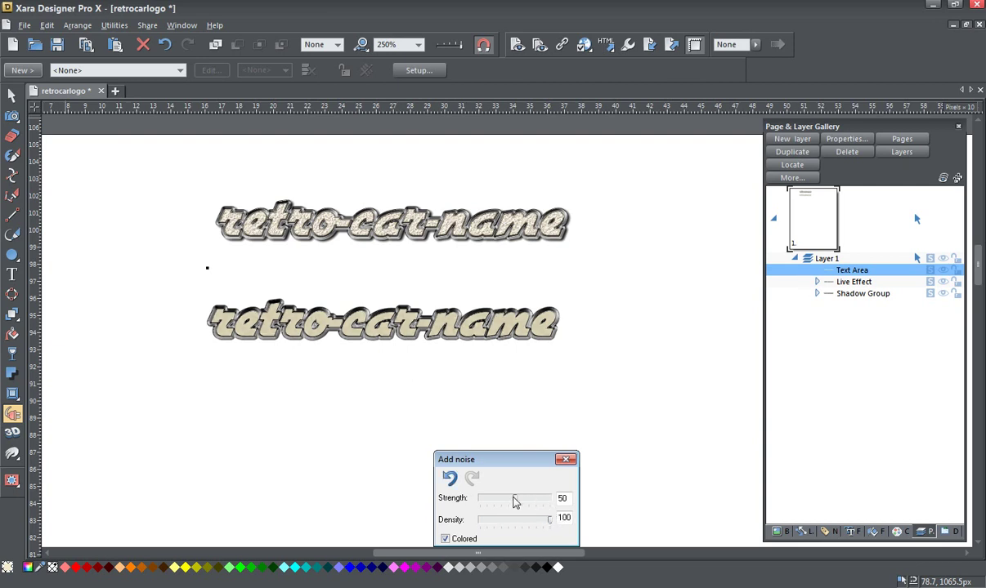
{"action": "left_click_drag", "start_coordinate": [514, 502], "coordinate": [493, 501]}
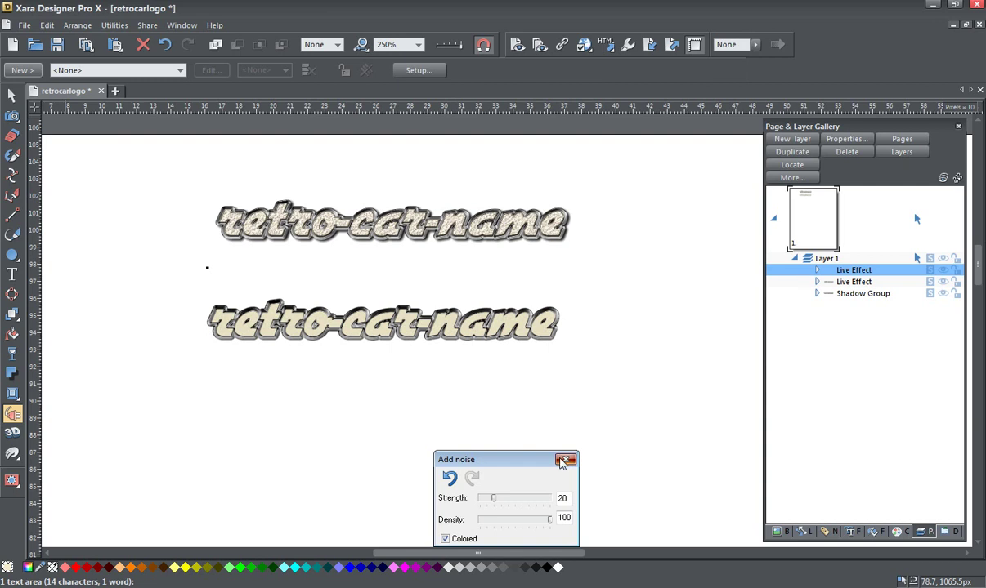
- Keep the noise effect and stack an Emboss live effect on the lower text
{"action": "left_click", "coordinate": [564, 461]}
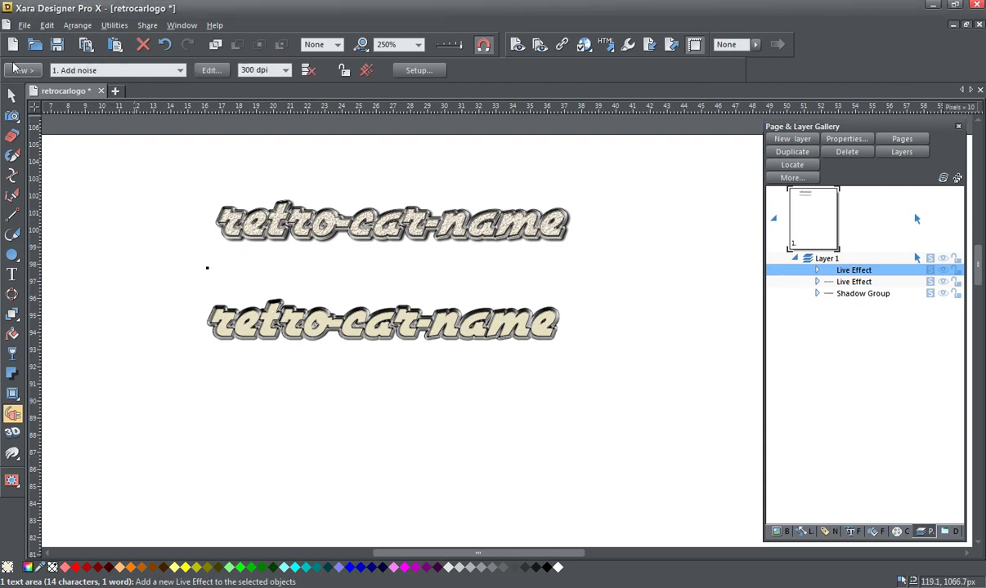
{"action": "left_click", "coordinate": [23, 71]}
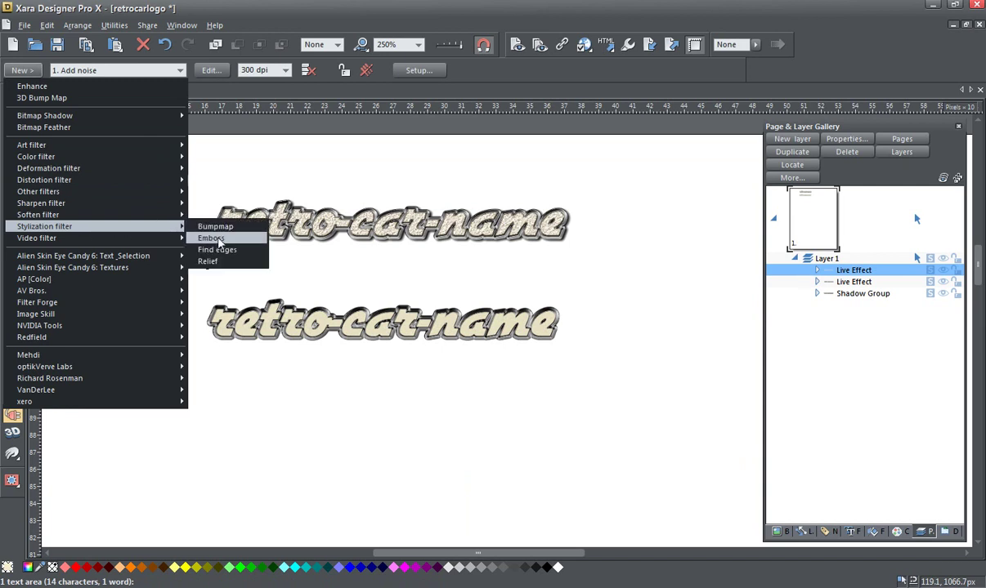
{"action": "left_click", "coordinate": [211, 239]}
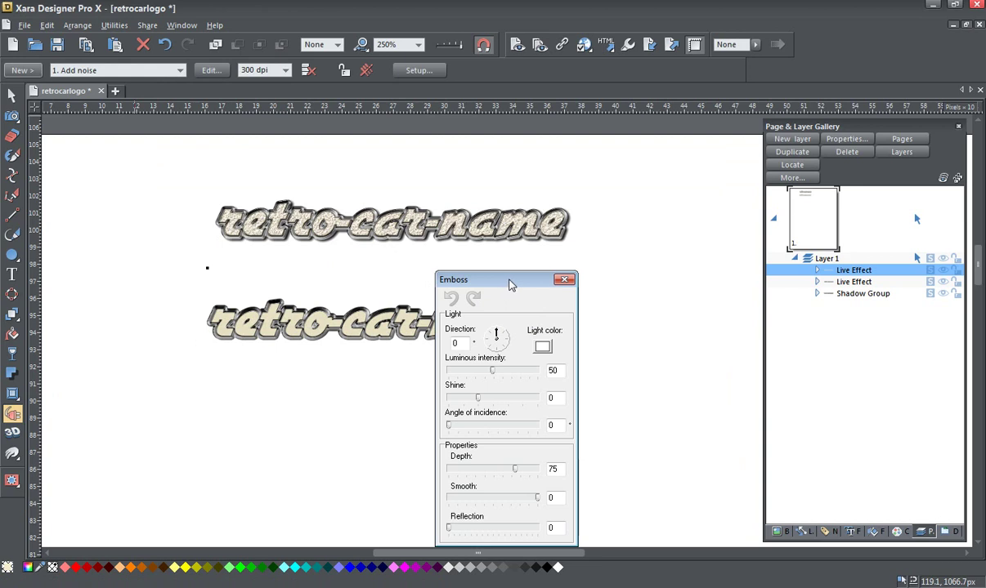
{"action": "left_click_drag", "start_coordinate": [510, 281], "coordinate": [647, 268]}
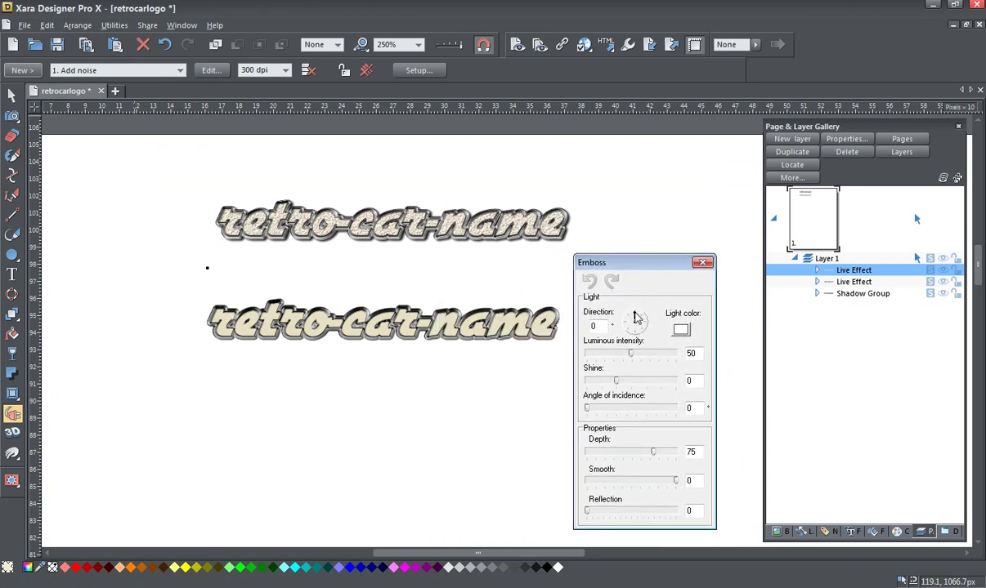
- Set the emboss to direction 315°, shine 300, reflection 255, smooth 96 and depth 82
{"action": "left_click_drag", "start_coordinate": [636, 318], "coordinate": [634, 317]}
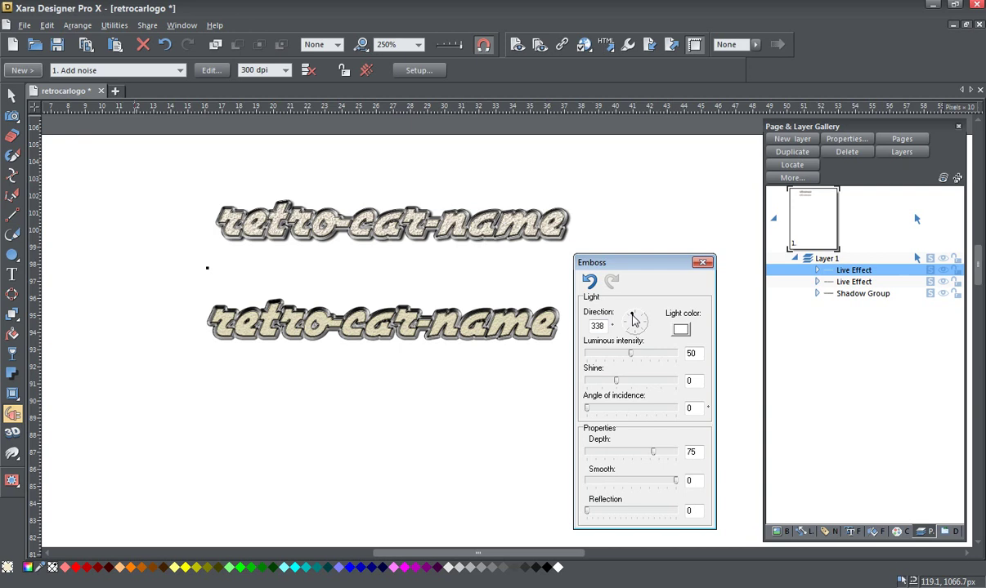
{"action": "left_click_drag", "start_coordinate": [630, 316], "coordinate": [630, 316]}
{"action": "left_click_drag", "start_coordinate": [615, 381], "coordinate": [684, 383]}
{"action": "left_click_drag", "start_coordinate": [586, 511], "coordinate": [684, 515]}
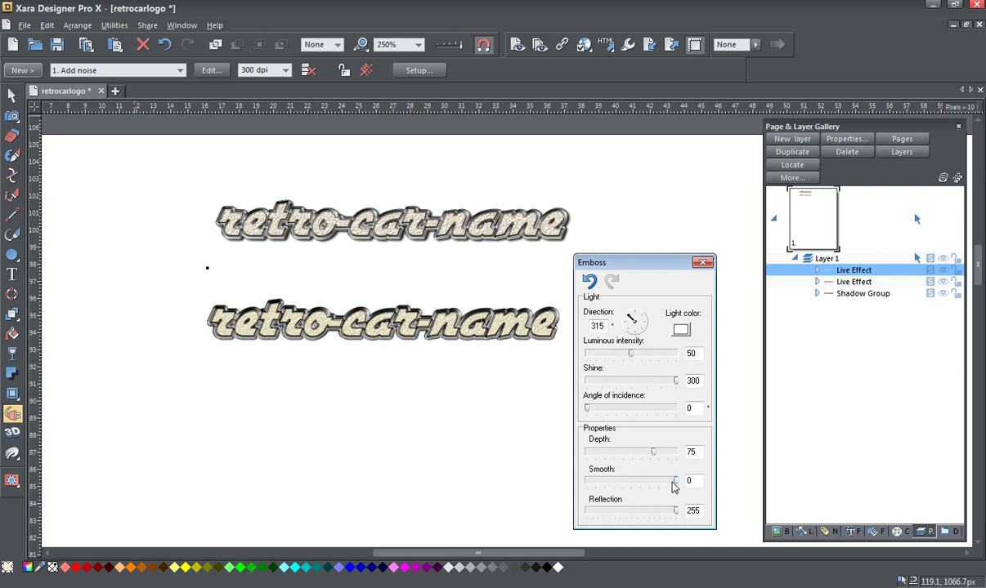
{"action": "left_click_drag", "start_coordinate": [676, 485], "coordinate": [646, 459]}
{"action": "left_click_drag", "start_coordinate": [672, 482], "coordinate": [662, 482]}
{"action": "left_click_drag", "start_coordinate": [662, 482], "coordinate": [674, 483]}
{"action": "left_click_drag", "start_coordinate": [647, 454], "coordinate": [660, 450]}
- Keep the emboss, then marquee-select the lower text's noise and emboss objects and group them
{"action": "left_click", "coordinate": [703, 263]}
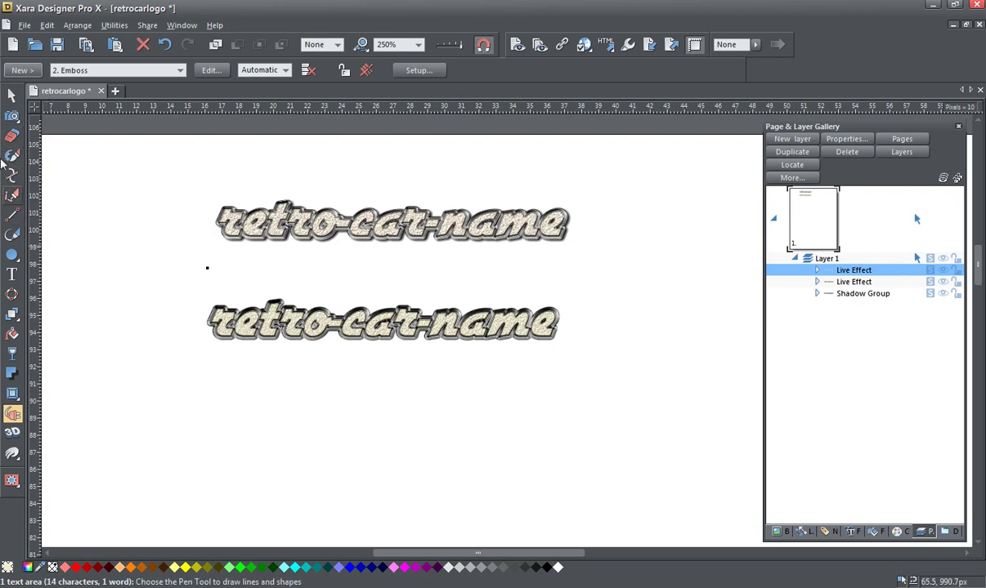
{"action": "mouse_move", "coordinate": [11, 116]}
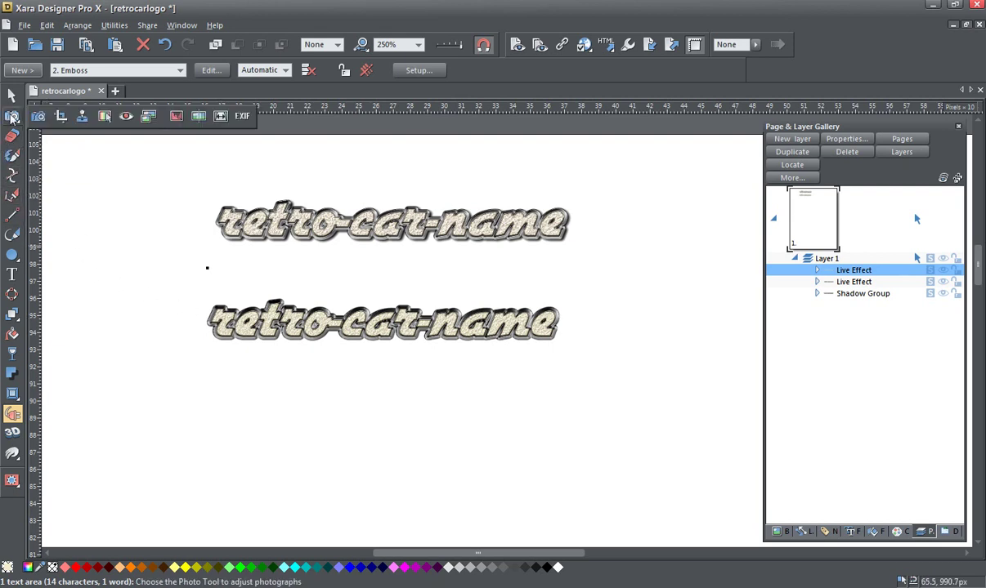
{"action": "left_click", "coordinate": [12, 95]}
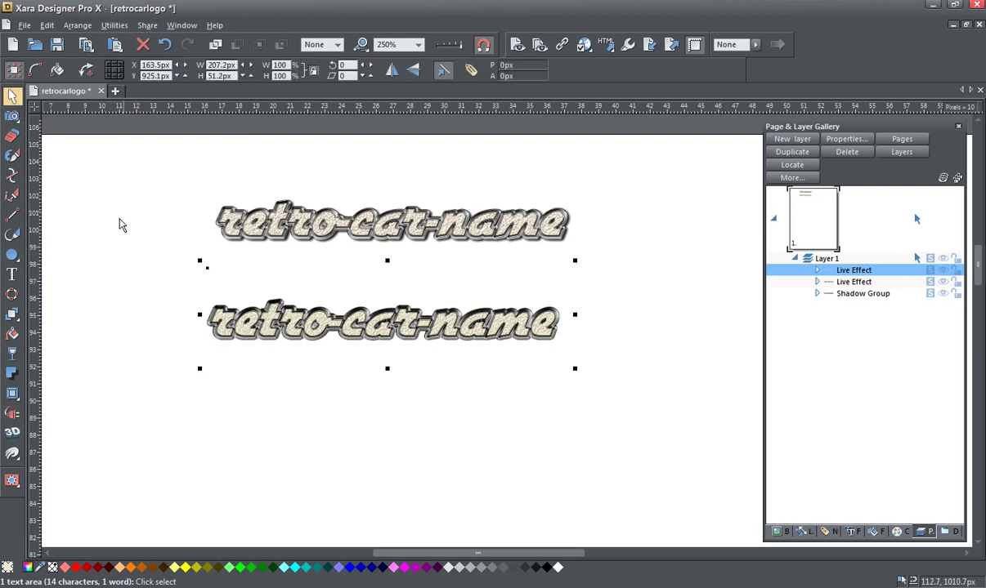
{"action": "left_click_drag", "start_coordinate": [124, 238], "coordinate": [625, 425]}
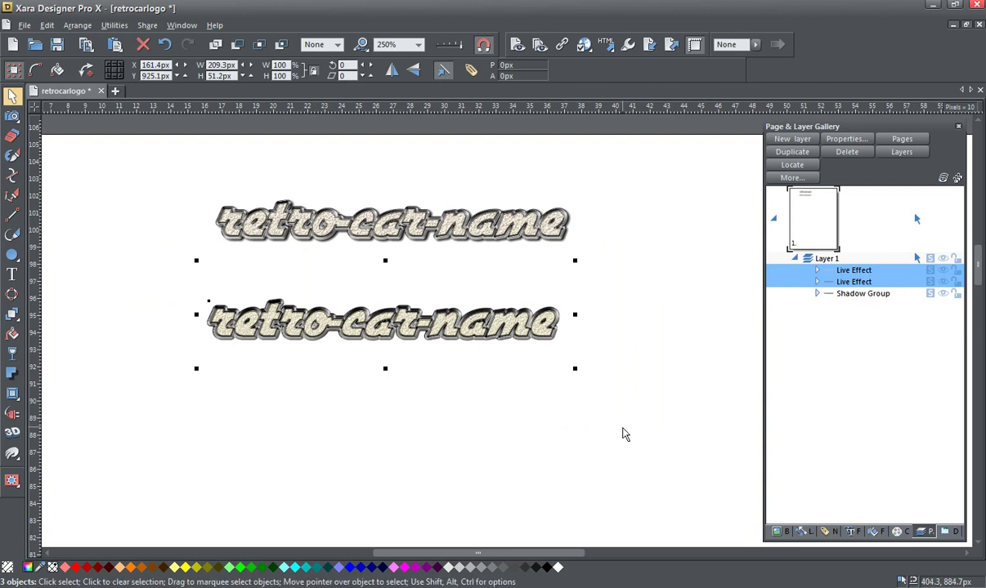
{"action": "key", "text": "ctrl+g"}
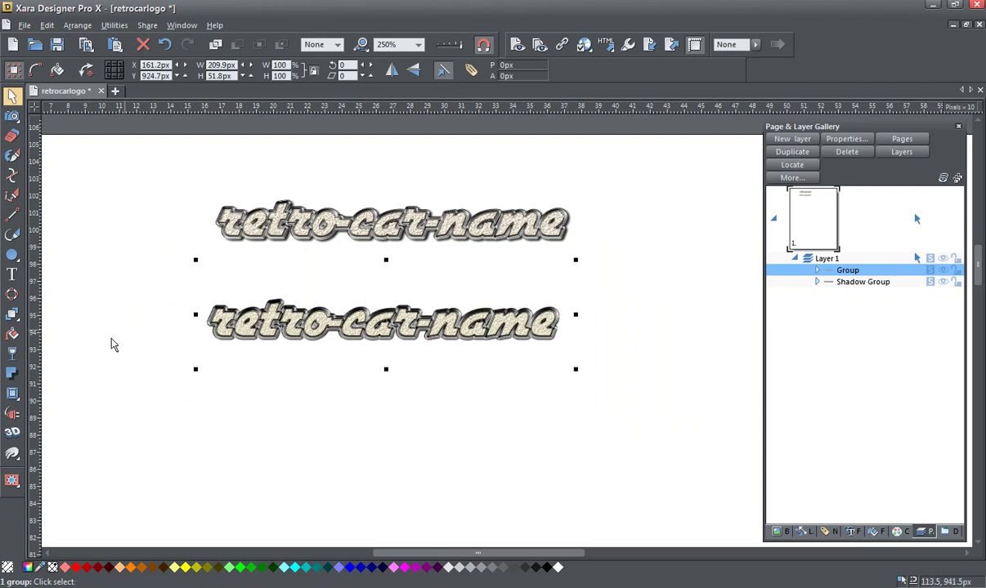
- Drop a shadow offset about 1.4px/-1px under the lower text, blur 2.4px, transparency 15%
{"action": "left_click", "coordinate": [12, 375]}
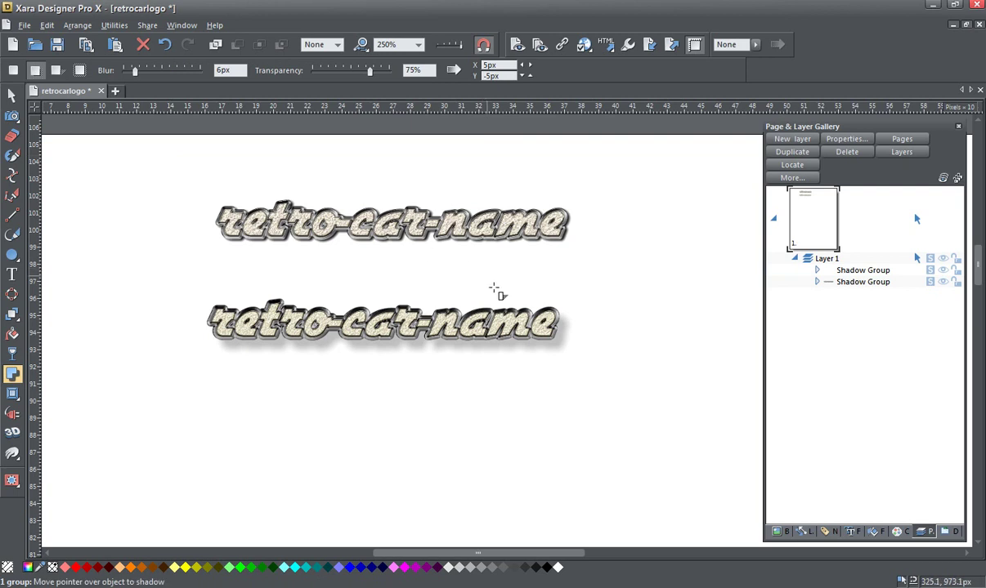
{"action": "left_click_drag", "start_coordinate": [555, 347], "coordinate": [550, 341]}
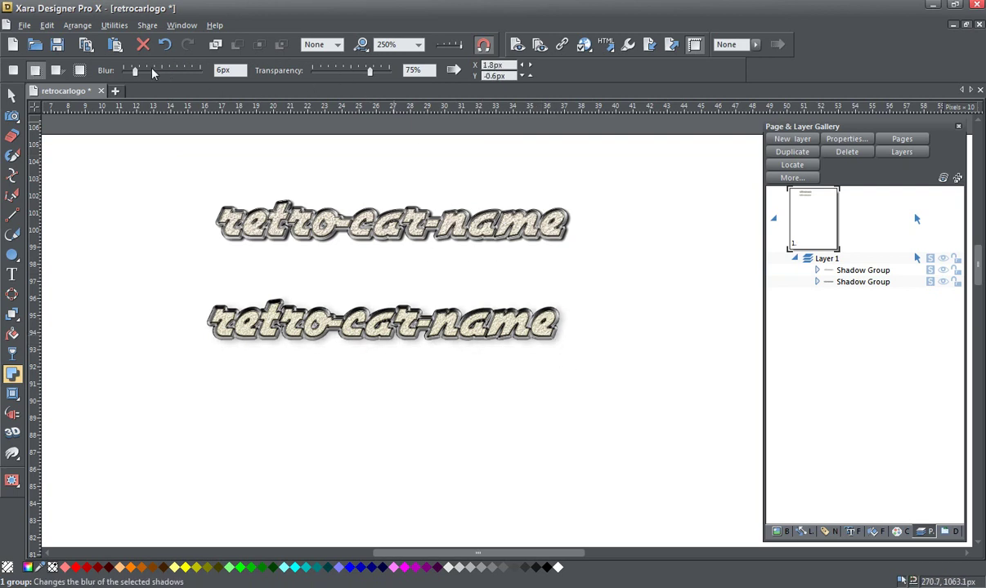
{"action": "left_click_drag", "start_coordinate": [137, 74], "coordinate": [127, 72]}
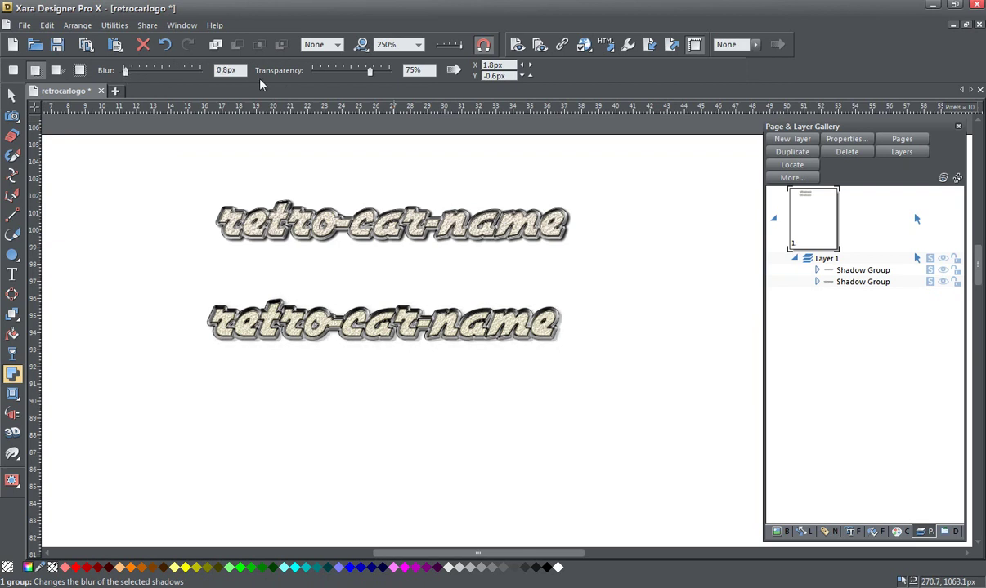
{"action": "left_click_drag", "start_coordinate": [369, 71], "coordinate": [325, 72]}
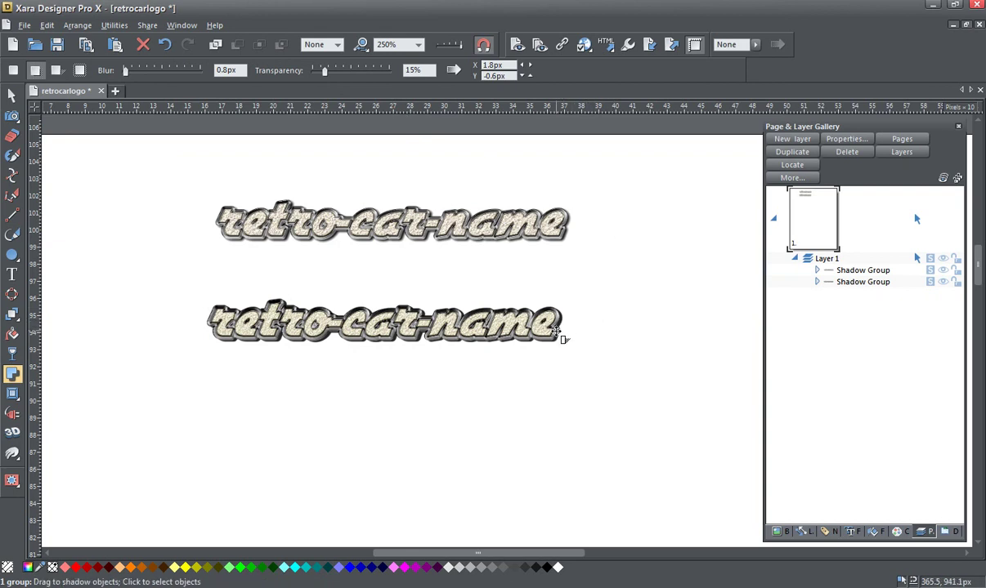
{"action": "left_click_drag", "start_coordinate": [556, 330], "coordinate": [563, 335]}
{"action": "left_click_drag", "start_coordinate": [126, 71], "coordinate": [129, 74]}
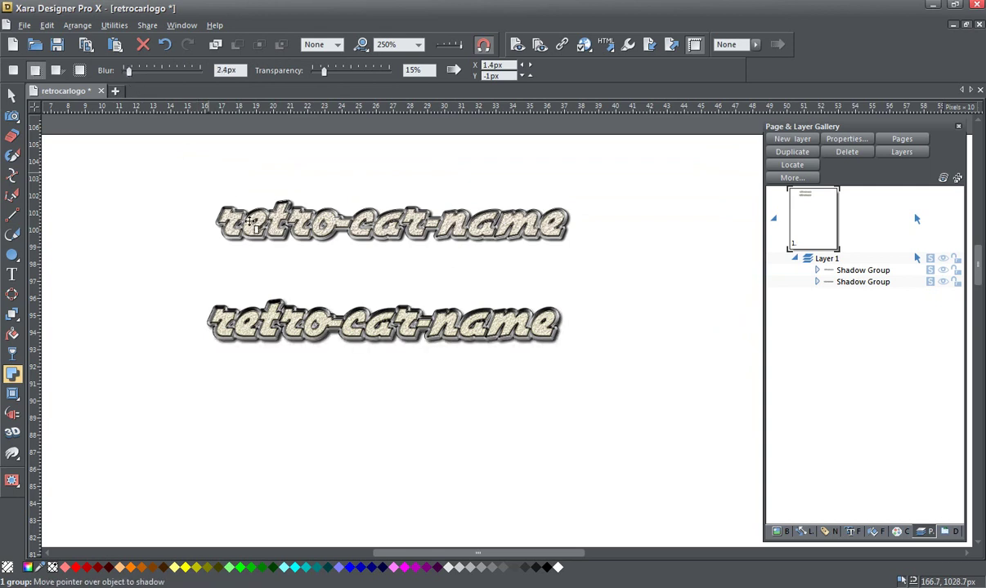